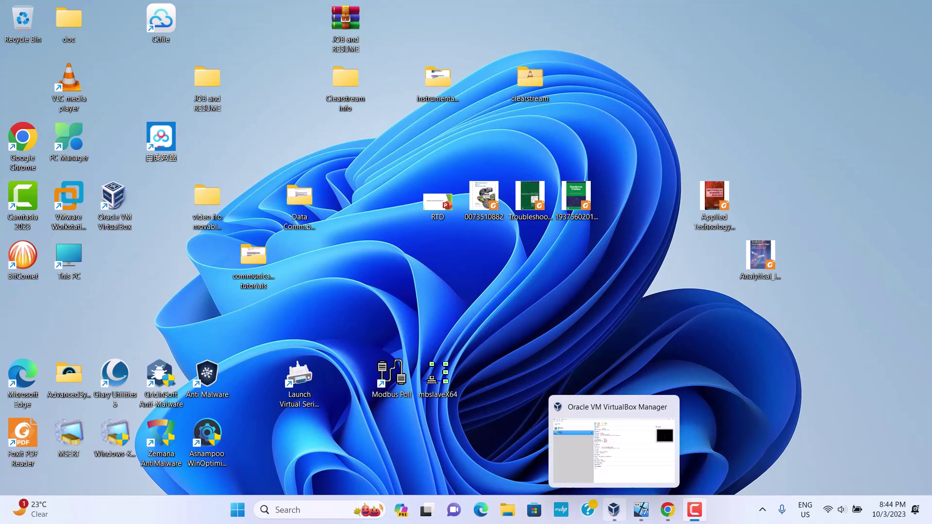
# Bring the 'windows 7 [Running]' VirtualBox window to the front from the Windows 11 taskbar.
pyautogui.click(642, 512)
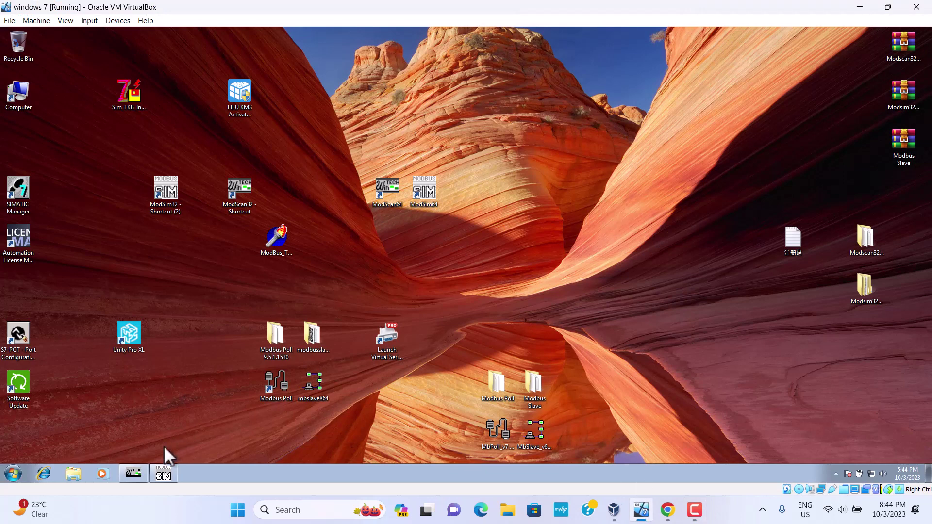
# Restore ModScan32, bring up ModSim32, then minimize ModSim32 so ModScan32's coil readout stays visible.
pyautogui.click(129, 479)
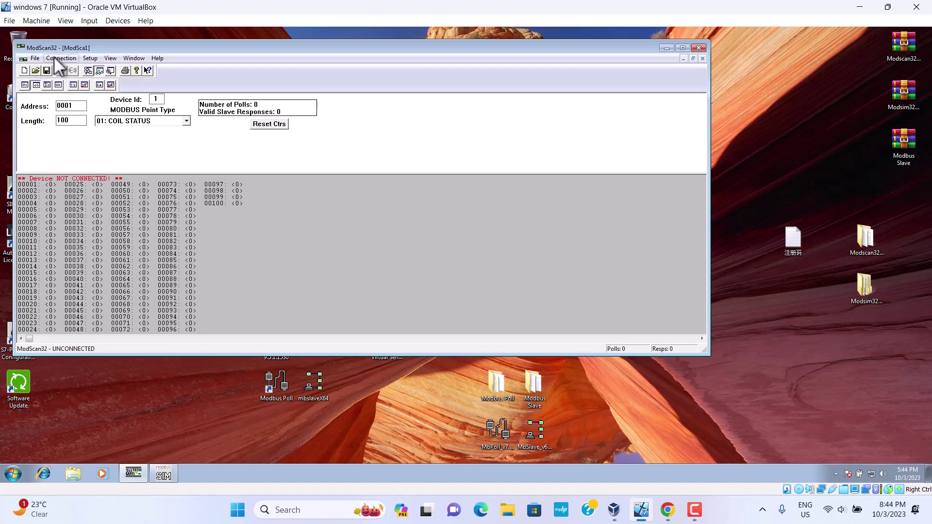
pyautogui.click(172, 465)
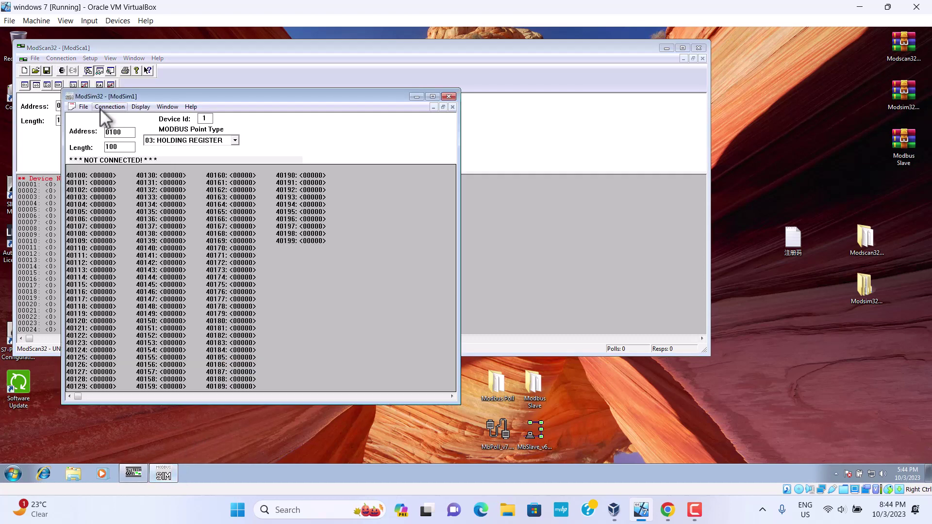
pyautogui.click(416, 97)
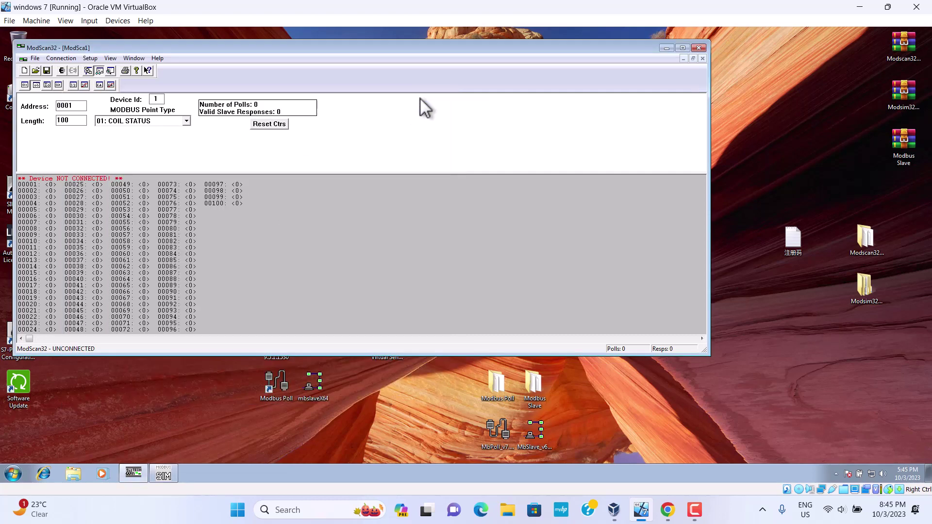
pyautogui.moveTo(667, 507)
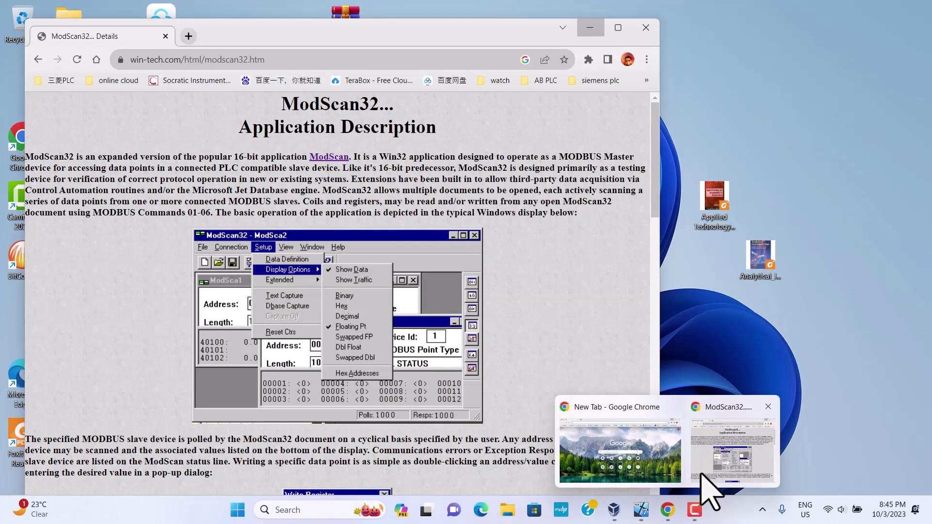
# In the Chrome new tab window, search Google for 'modscan32'.
pyautogui.click(702, 478)
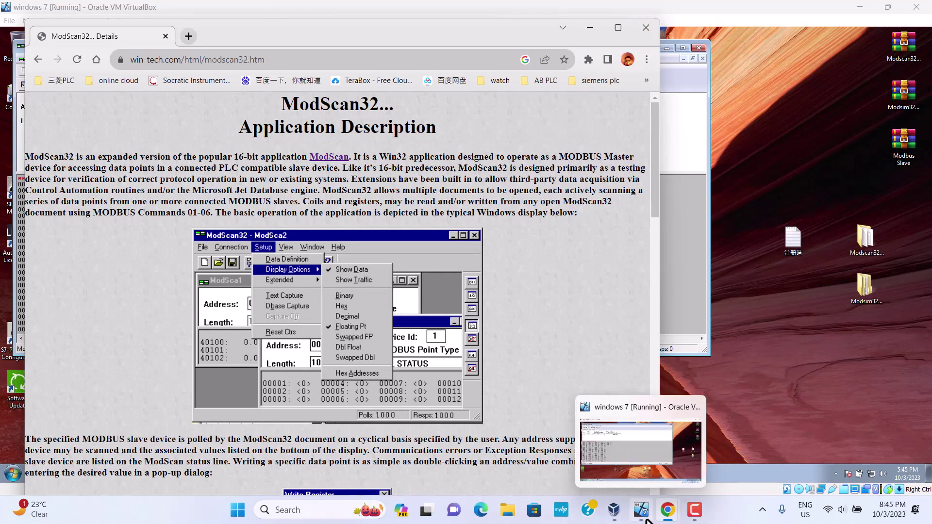
pyautogui.moveTo(669, 506)
pyautogui.click(653, 465)
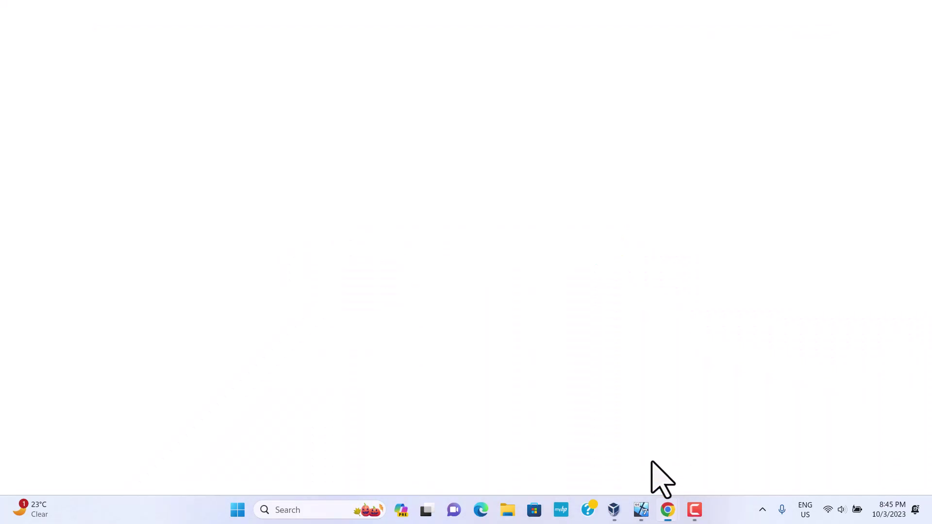
pyautogui.click(380, 260)
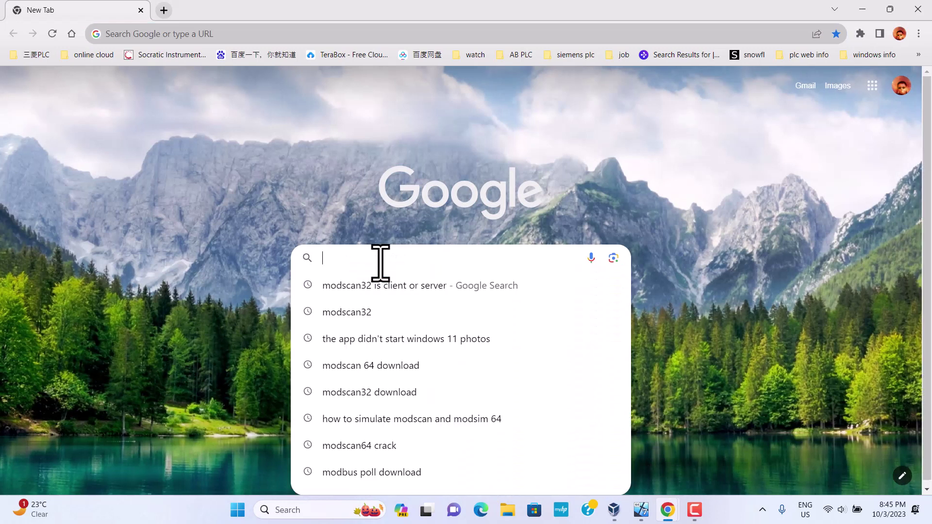
pyautogui.write('modsc')
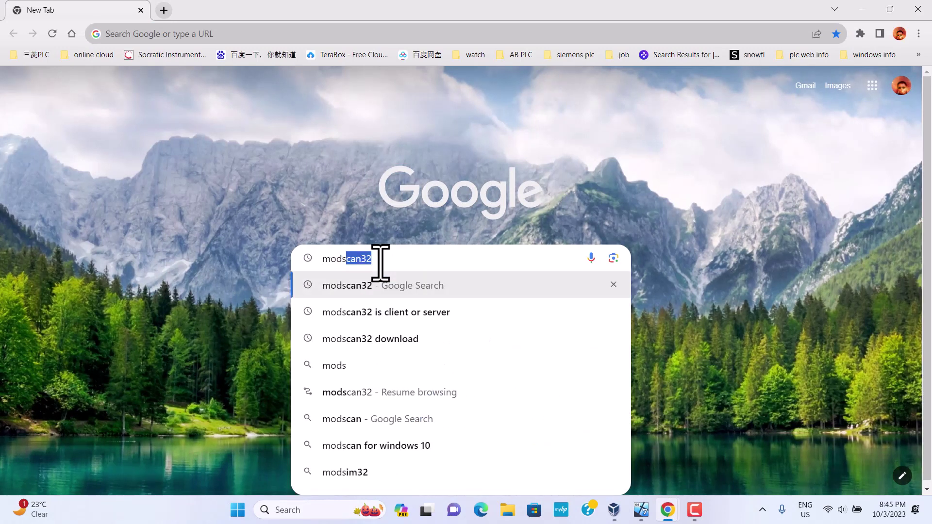
pyautogui.write('an')
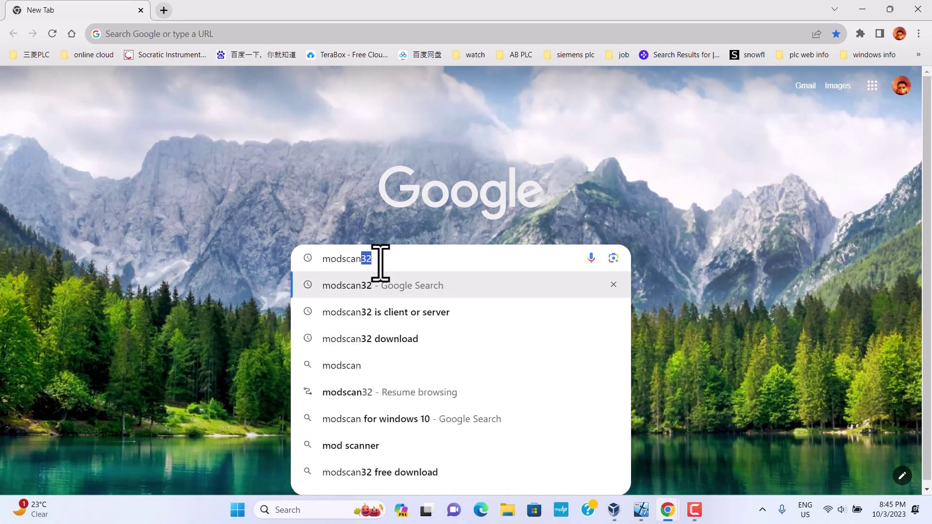
pyautogui.press('Return')
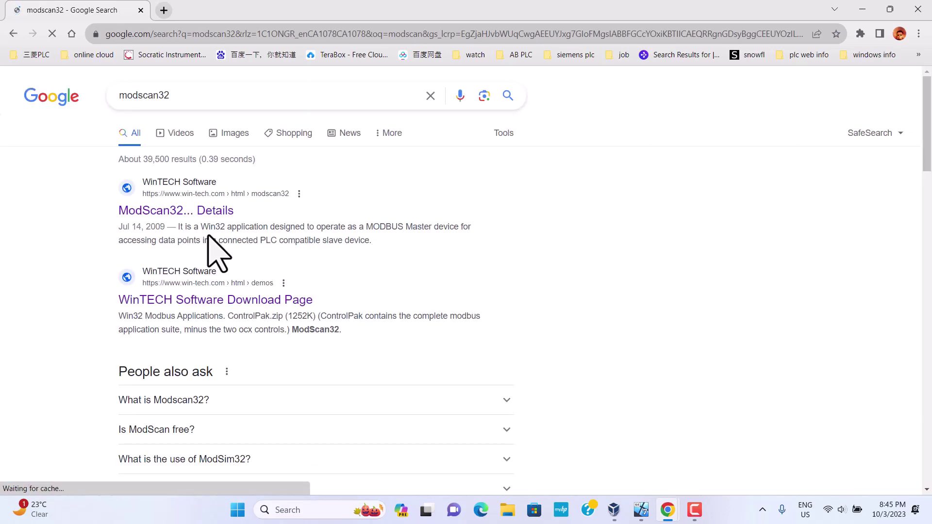
# Open the WinTECH Software Download Page, scroll to Win32 Modbus Applications, then return to the VM.
pyautogui.click(228, 301)
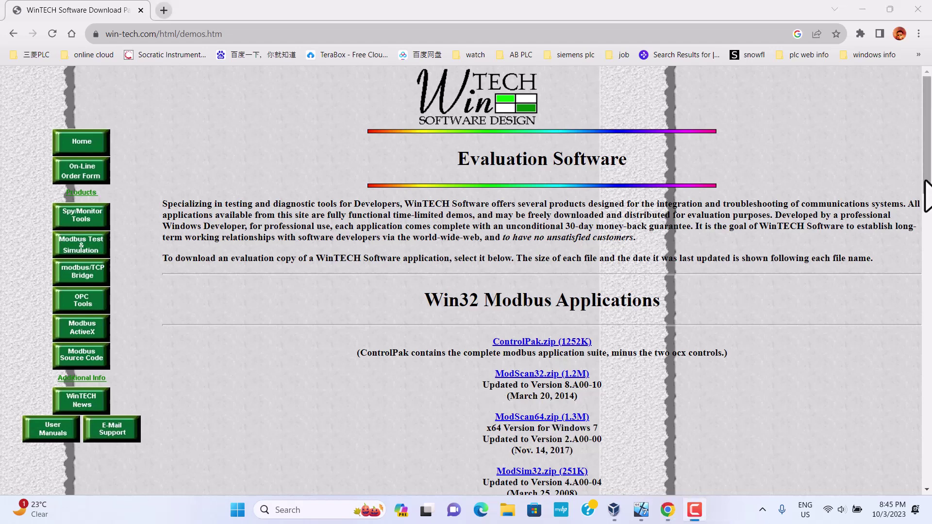
pyautogui.moveTo(925, 193); pyautogui.dragTo(923, 252)
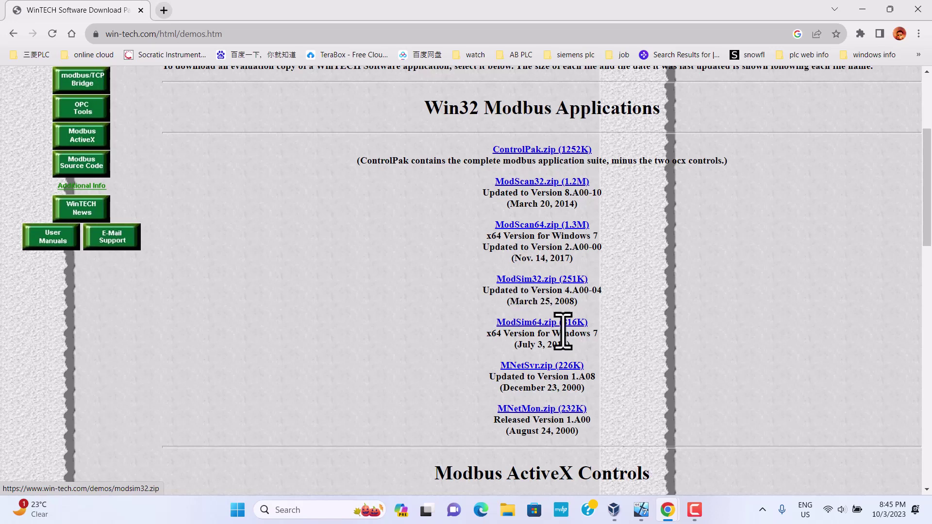
pyautogui.click(636, 513)
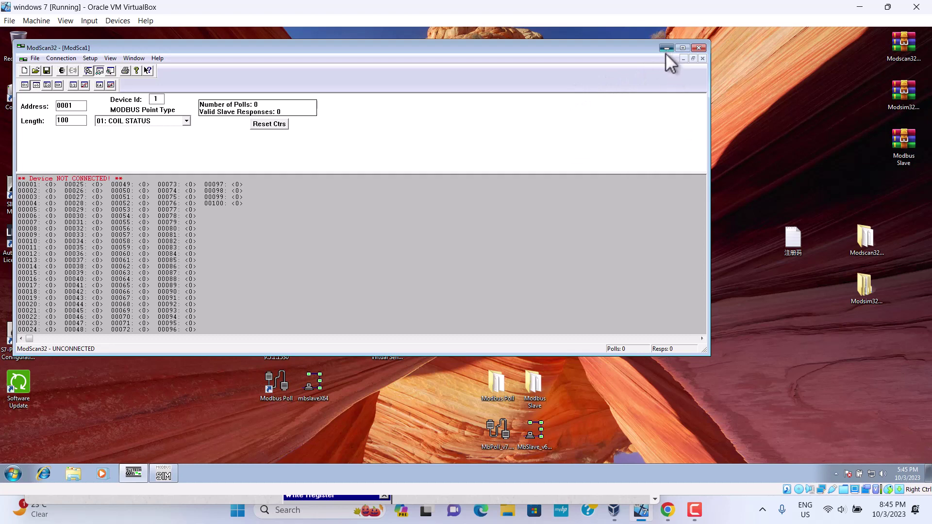
# Move ModSim32 to the right side and narrow ModScan32 to the left half.
pyautogui.click(137, 473)
pyautogui.click(138, 474)
pyautogui.click(162, 475)
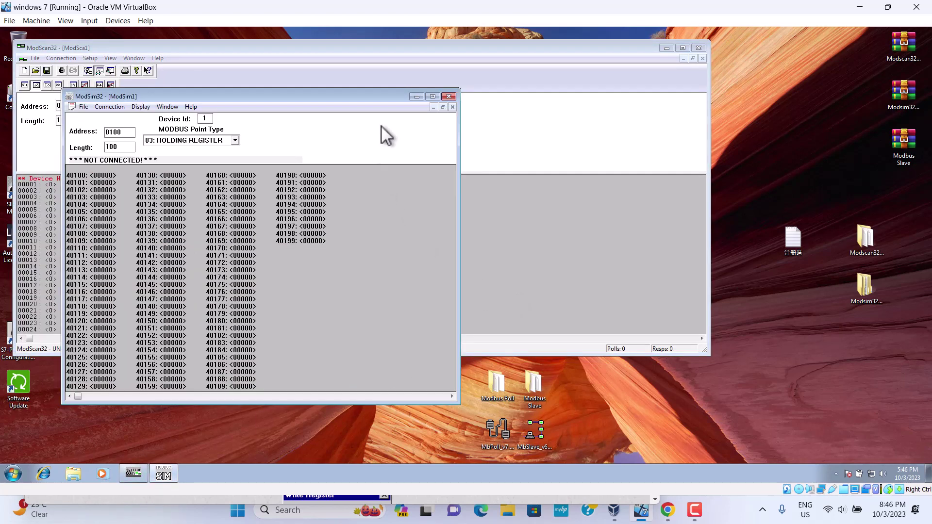
pyautogui.moveTo(359, 98); pyautogui.dragTo(764, 132)
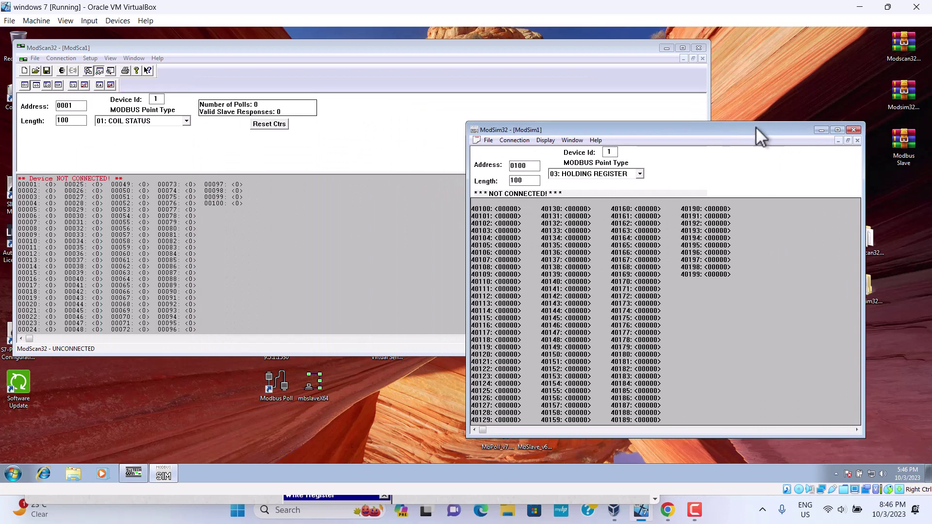
pyautogui.moveTo(708, 108); pyautogui.dragTo(388, 270)
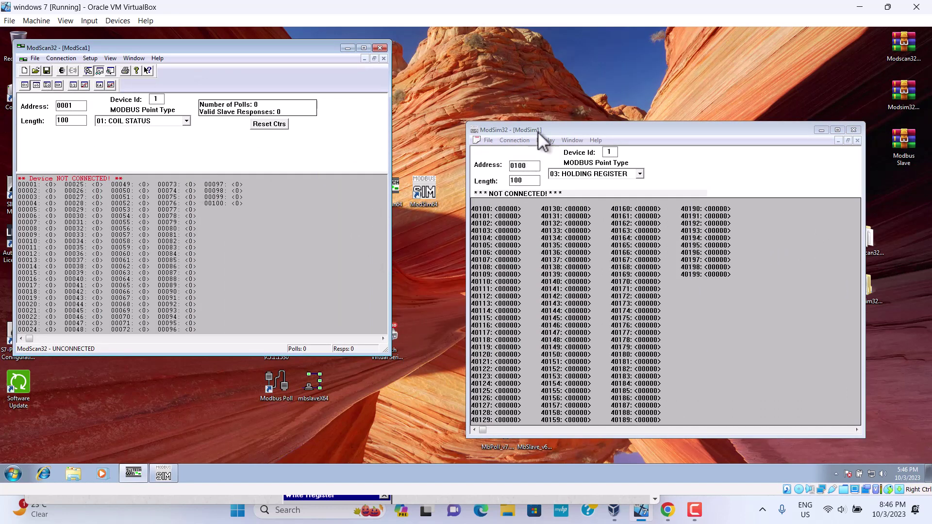
pyautogui.moveTo(543, 128); pyautogui.dragTo(521, 95)
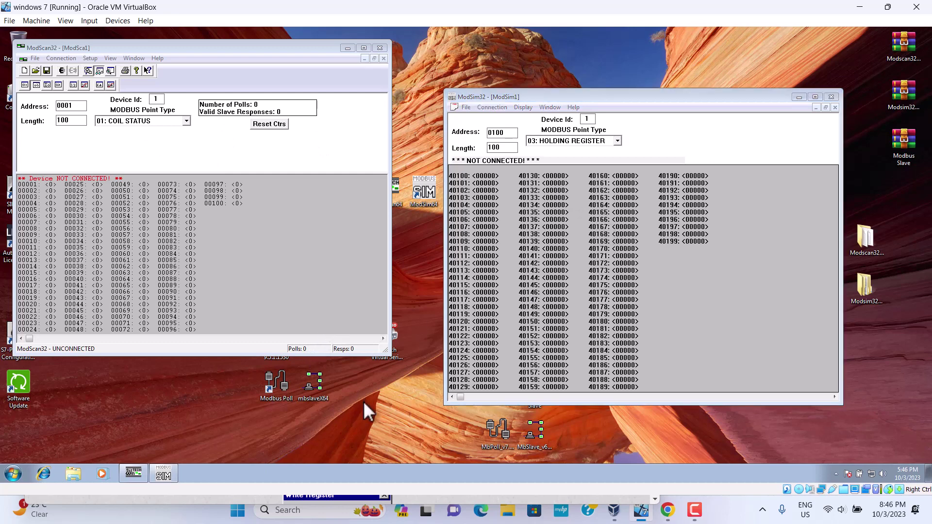
pyautogui.click(13, 474)
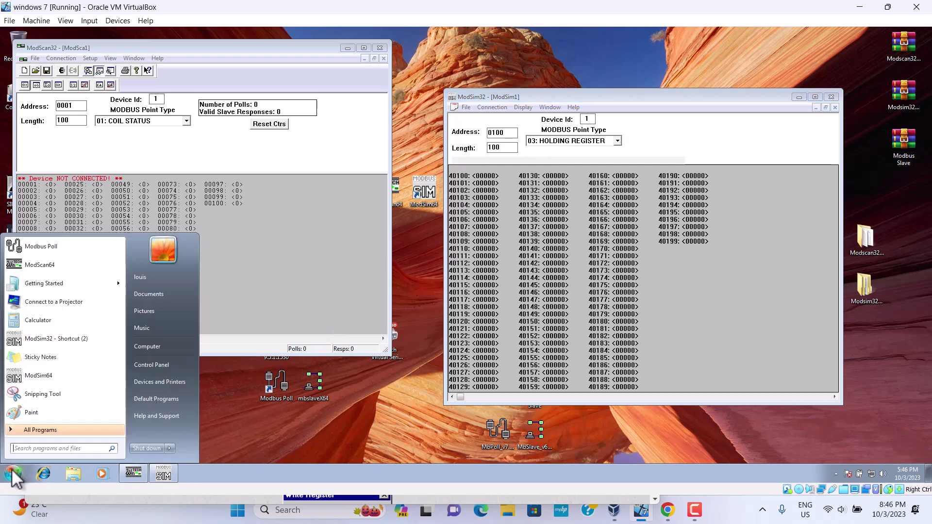
pyautogui.click(48, 448)
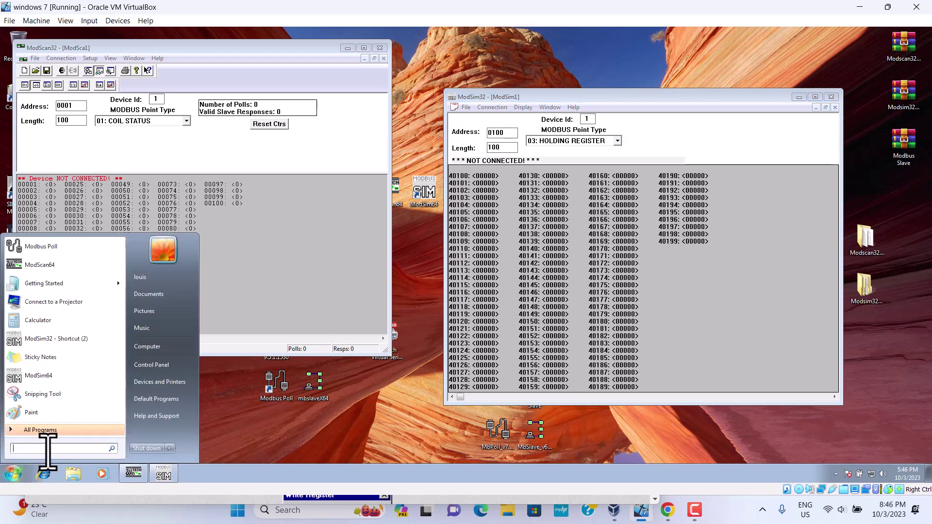
pyautogui.click(151, 365)
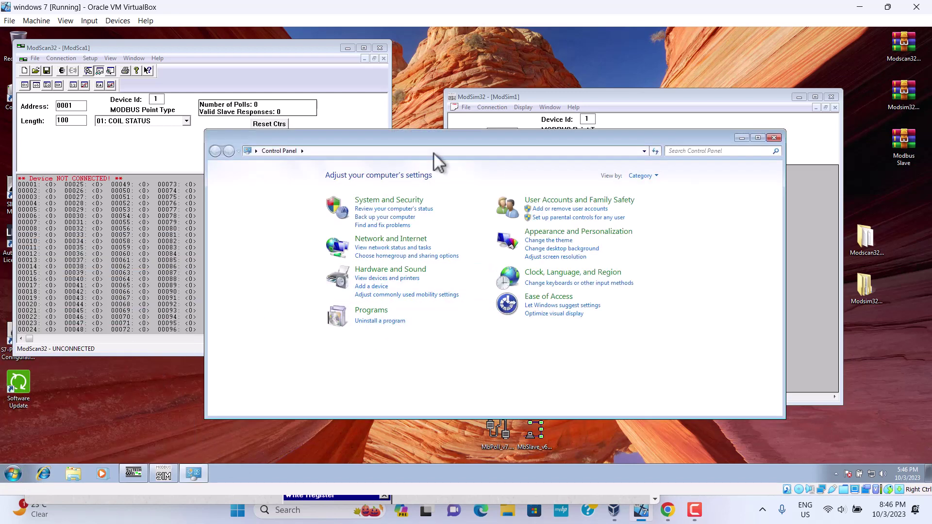
pyautogui.click(391, 240)
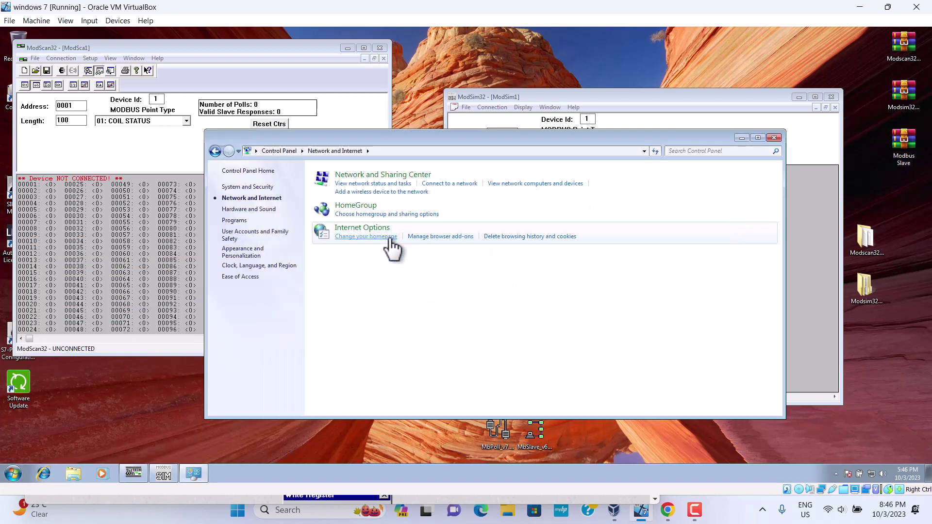
pyautogui.click(367, 176)
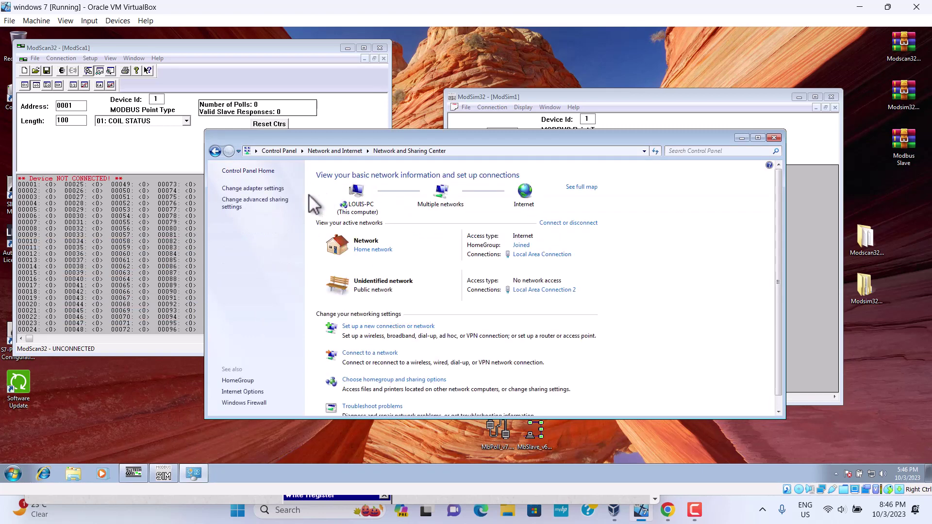
pyautogui.click(265, 190)
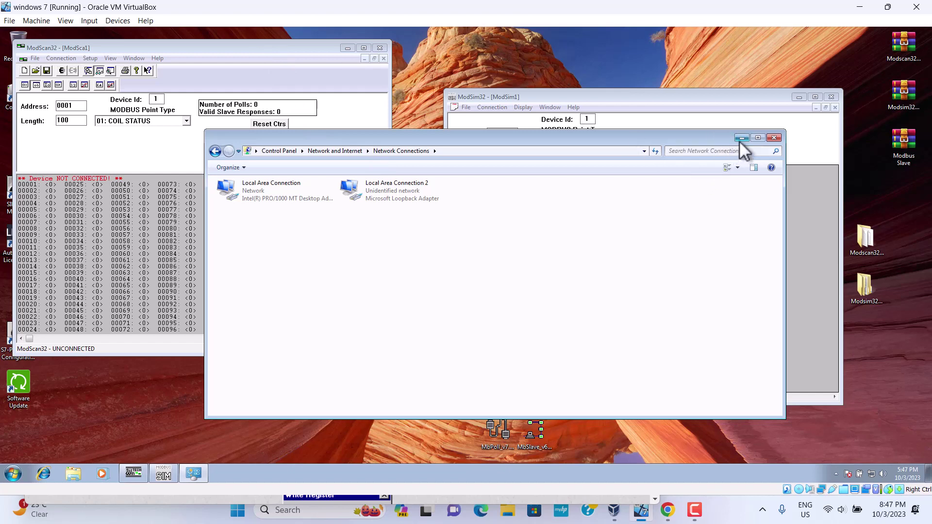
pyautogui.click(215, 151)
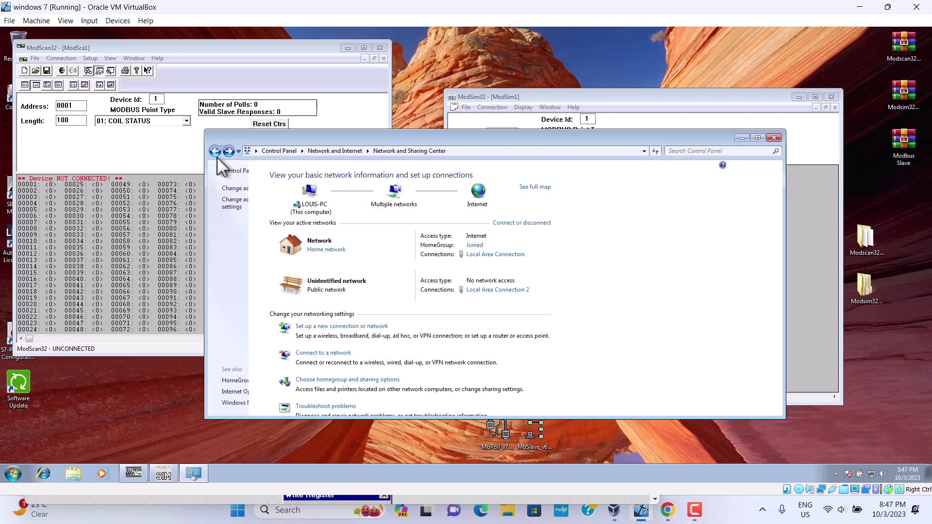
pyautogui.click(773, 138)
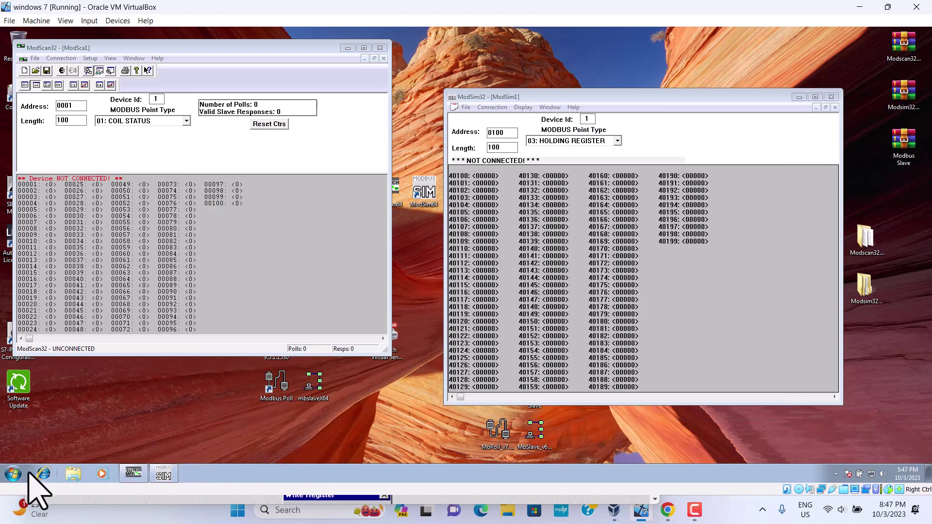
# Open Device Manager via a Start menu search for 'deve', then choose Action > Add legacy hardware.
pyautogui.click(13, 474)
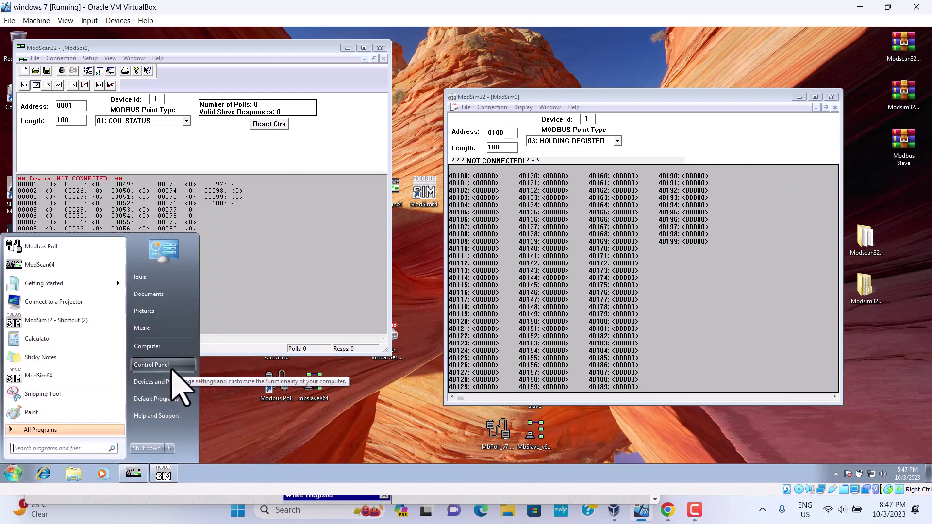
pyautogui.click(52, 448)
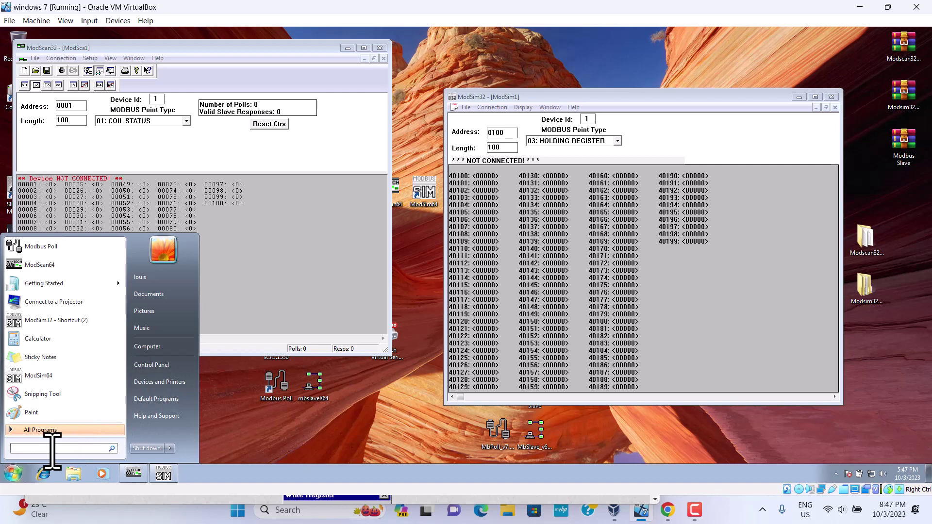
pyautogui.write('devic')
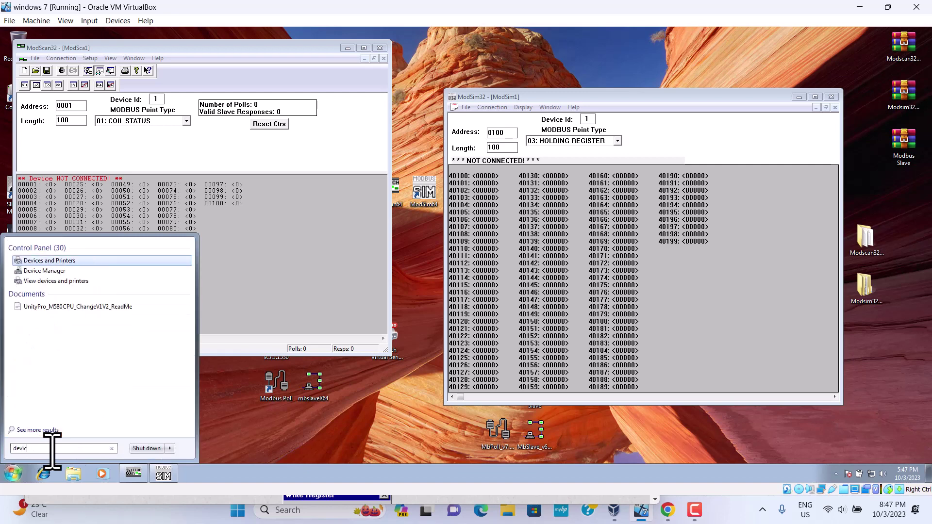
pyautogui.write('e')
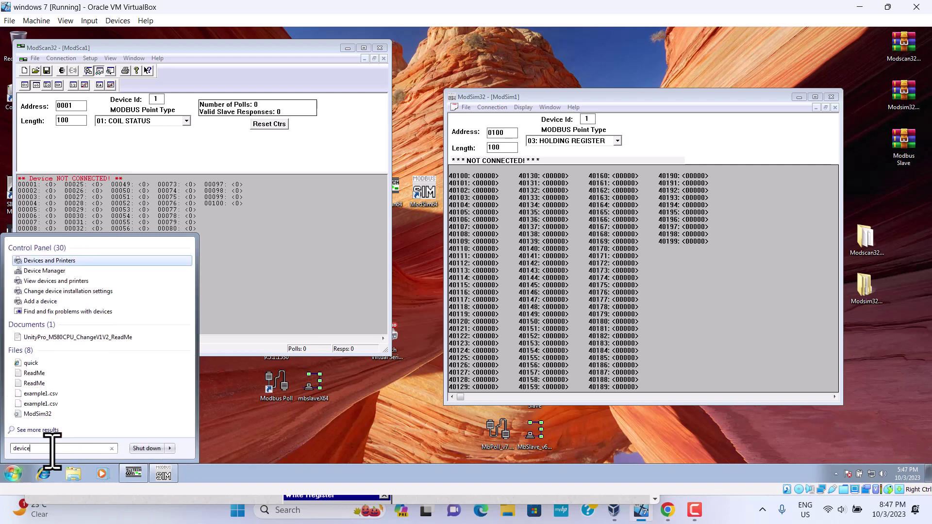
pyautogui.click(63, 273)
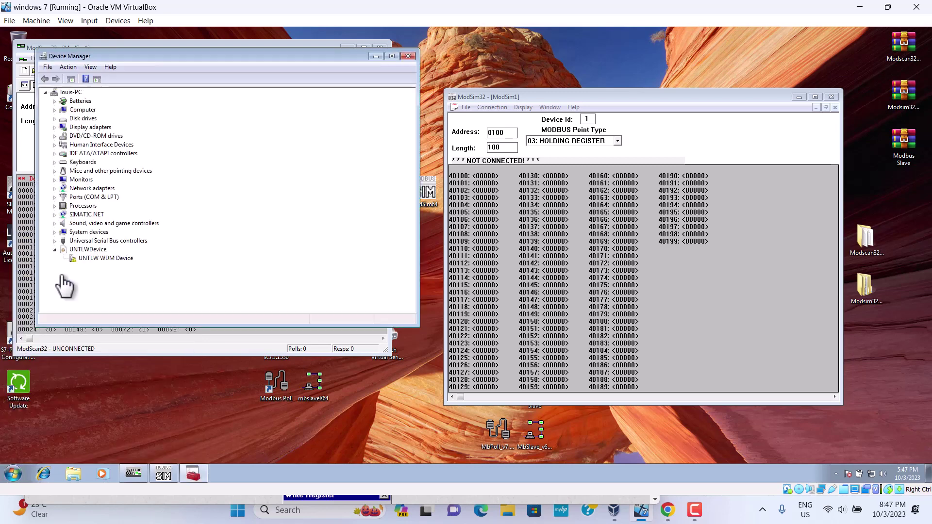
pyautogui.click(70, 68)
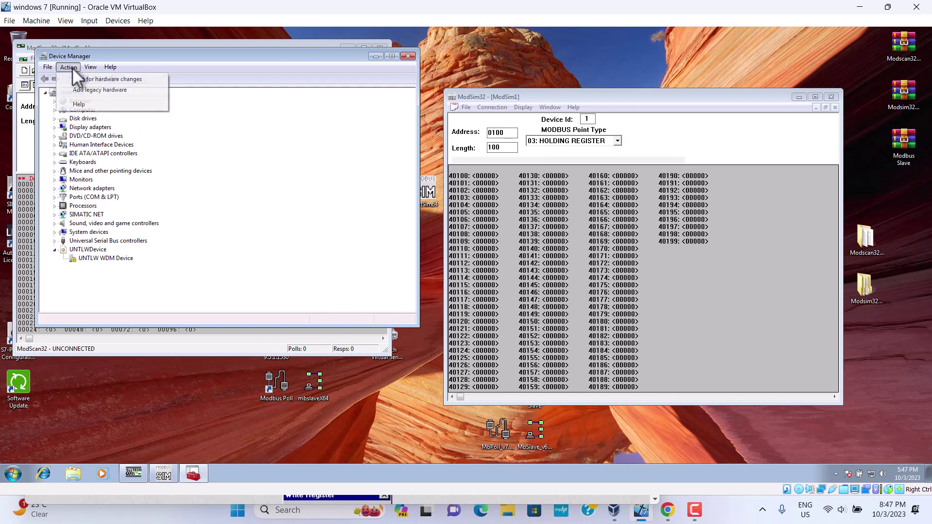
pyautogui.click(115, 90)
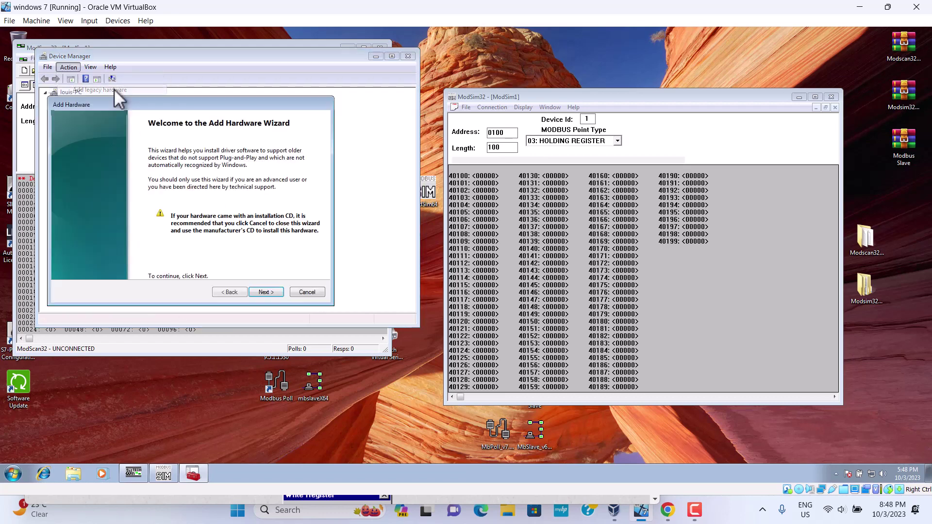
# Choose manual hardware selection and pick Network adapters as the hardware type.
pyautogui.click(268, 293)
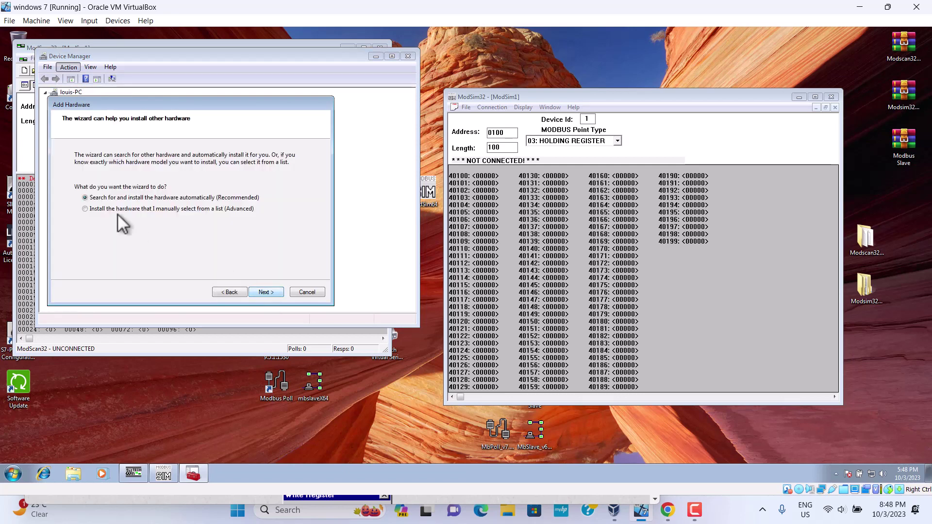
pyautogui.click(94, 208)
pyautogui.click(264, 293)
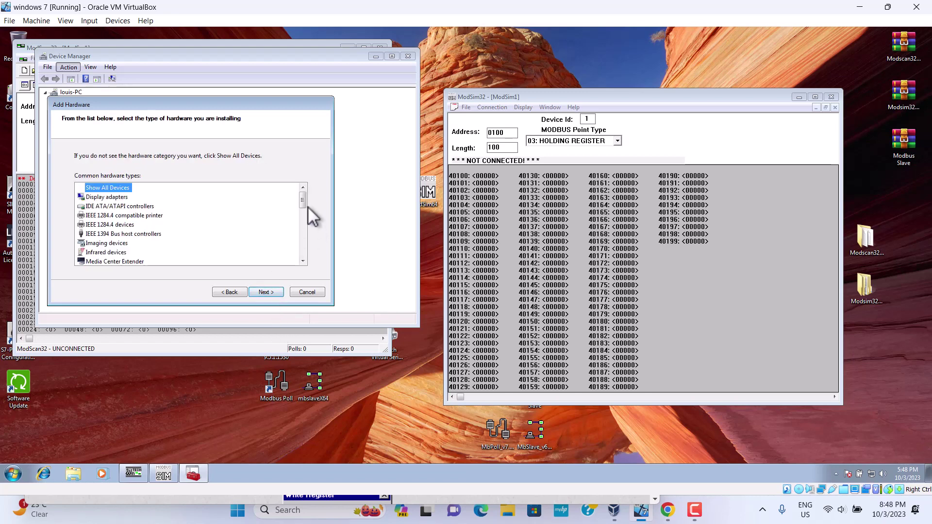
pyautogui.moveTo(302, 202); pyautogui.dragTo(302, 213)
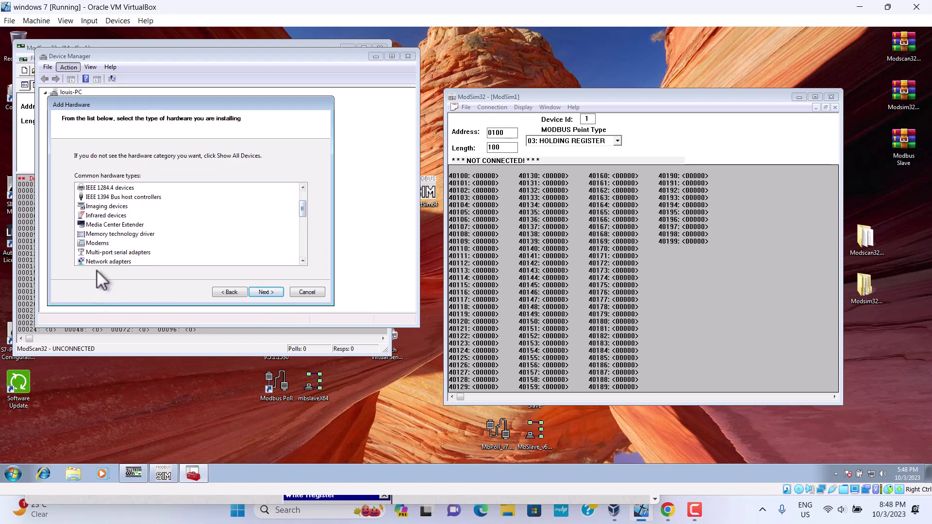
pyautogui.click(108, 262)
pyautogui.click(262, 291)
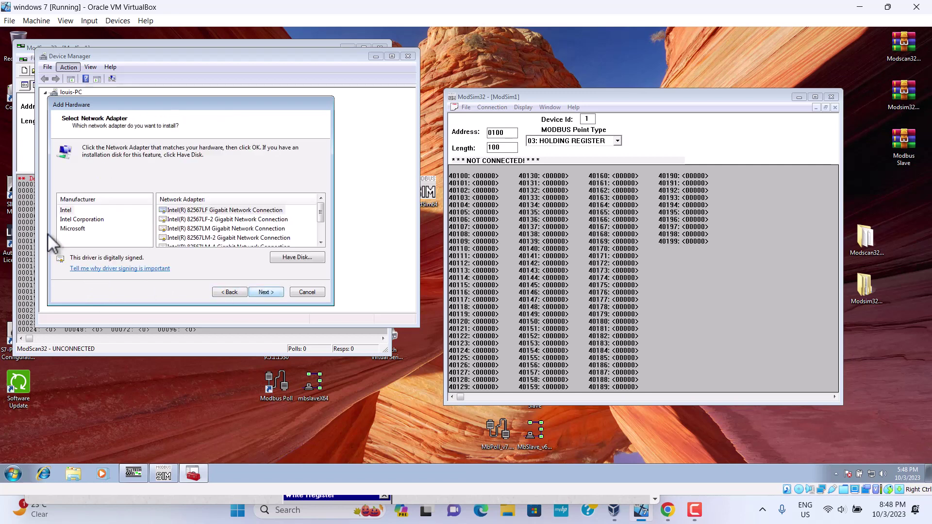
# Install the Microsoft Loopback Adapter and confirm it appears under Network adapters.
pyautogui.click(72, 228)
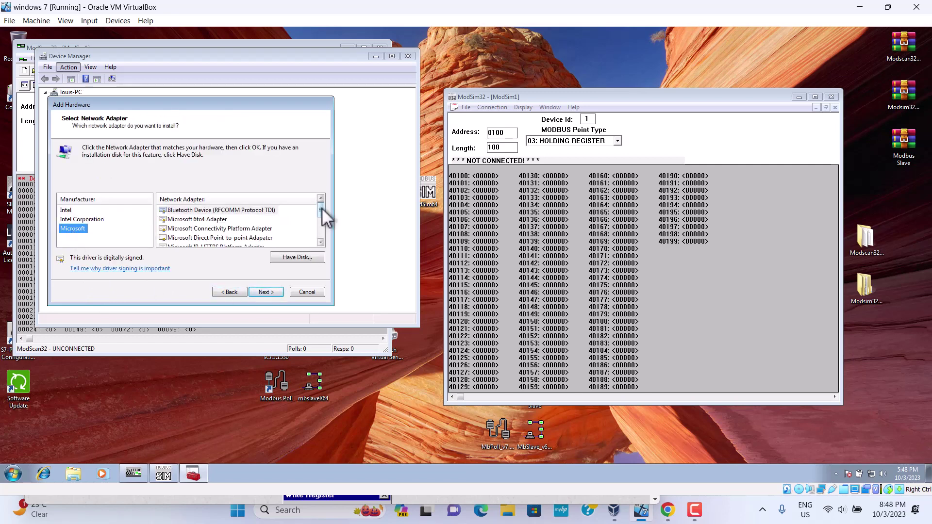
pyautogui.moveTo(322, 208); pyautogui.dragTo(317, 223)
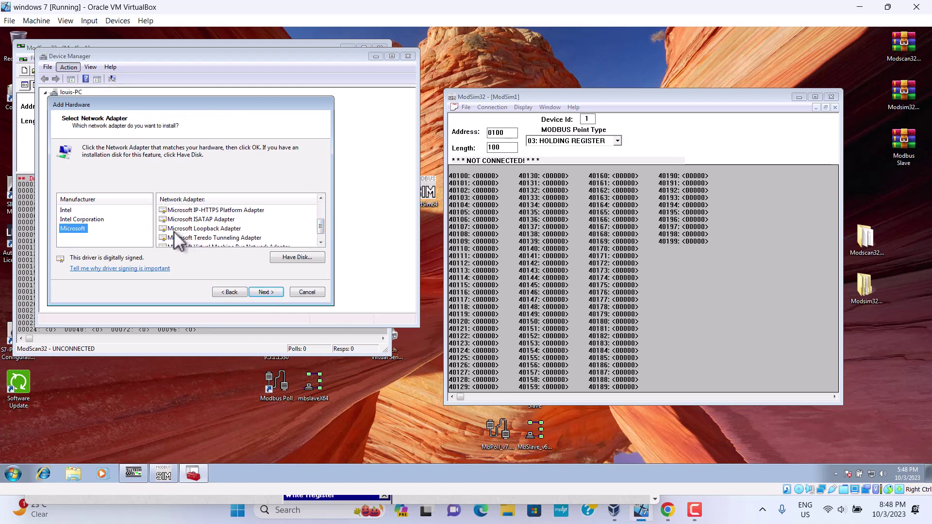
pyautogui.click(211, 230)
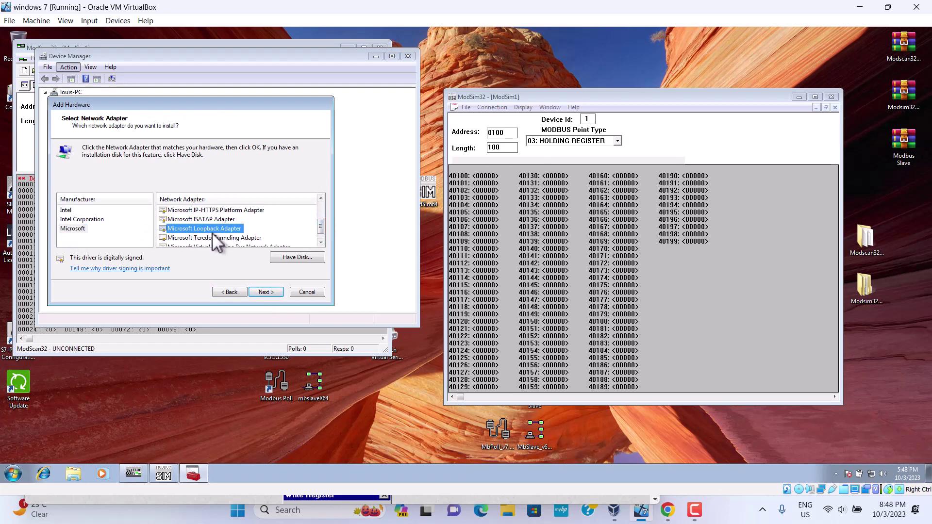
pyautogui.click(266, 293)
pyautogui.click(266, 293)
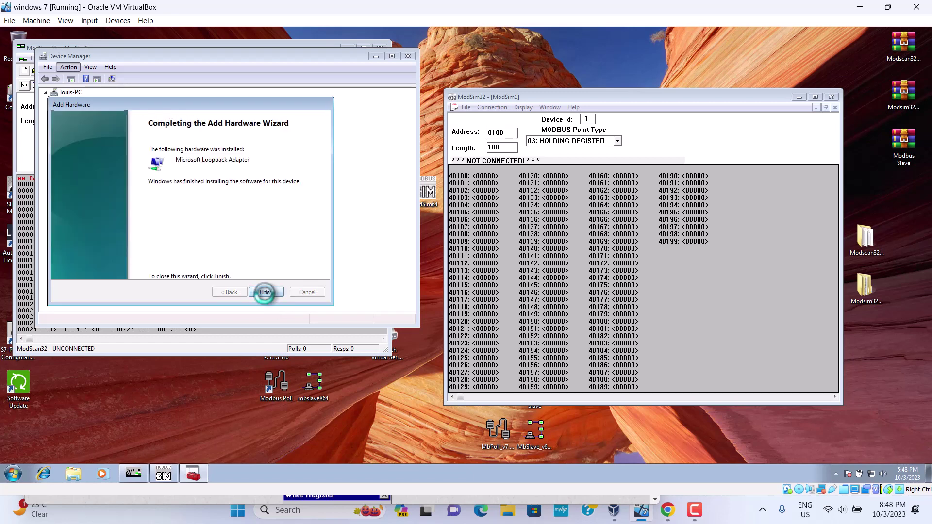
pyautogui.click(265, 293)
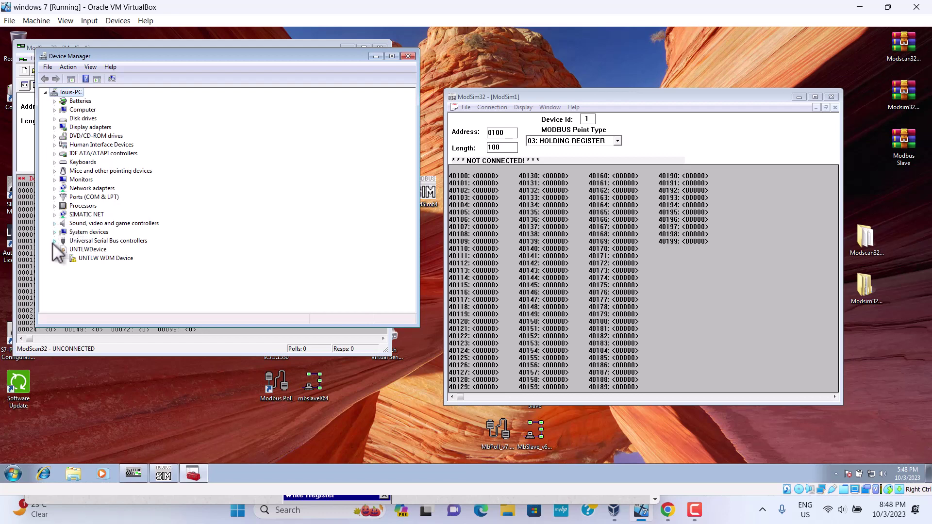
pyautogui.click(56, 189)
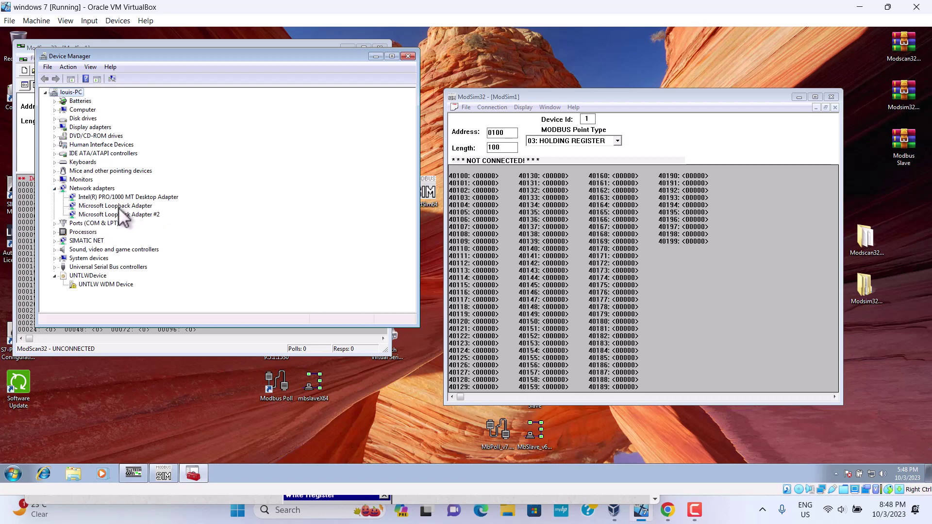
# Close Device Manager and go to Control Panel's Network Connections adapter list.
pyautogui.click(403, 57)
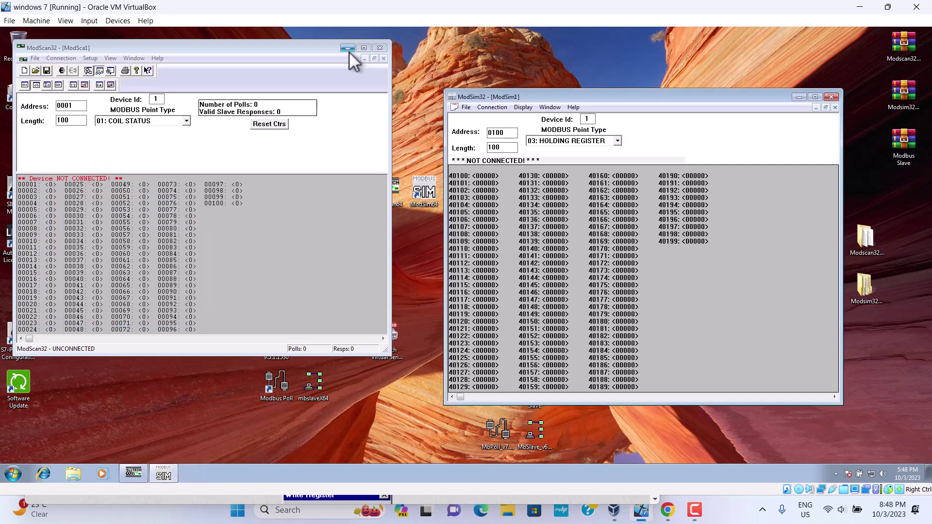
pyautogui.click(14, 474)
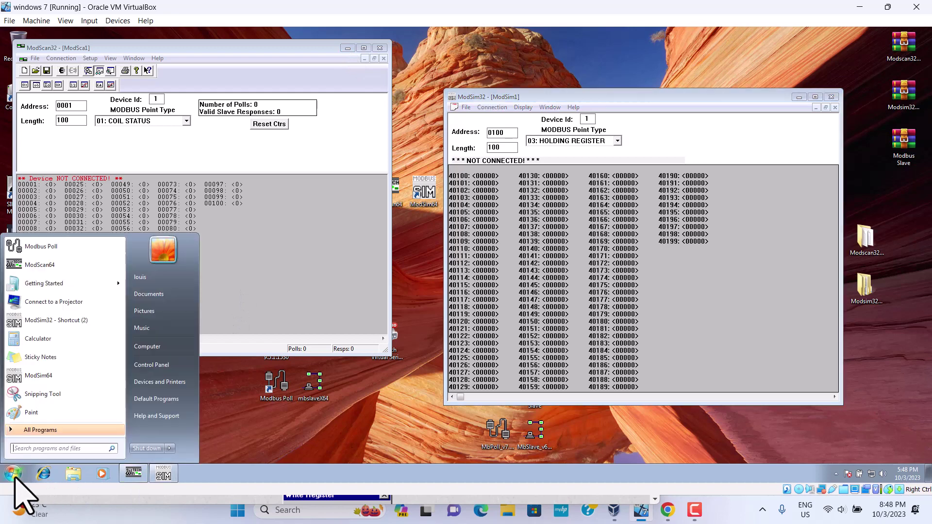
pyautogui.click(166, 365)
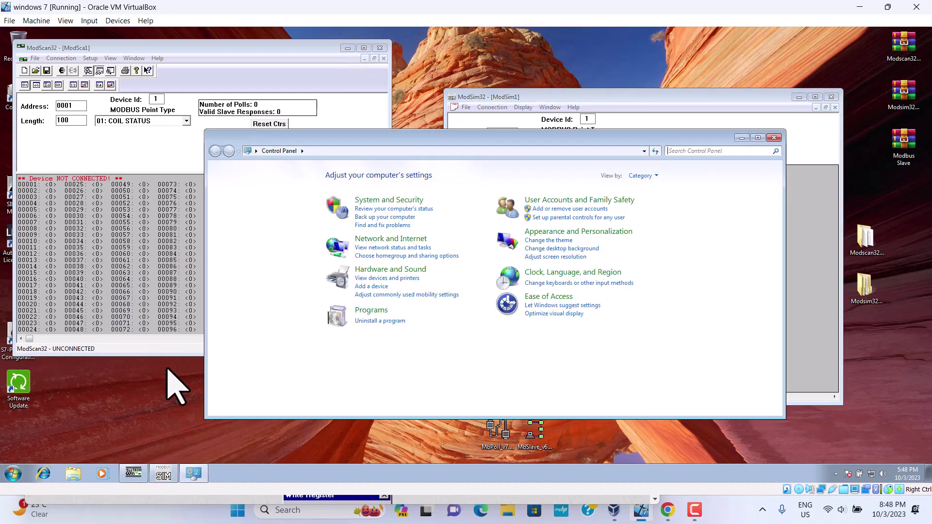
pyautogui.click(393, 238)
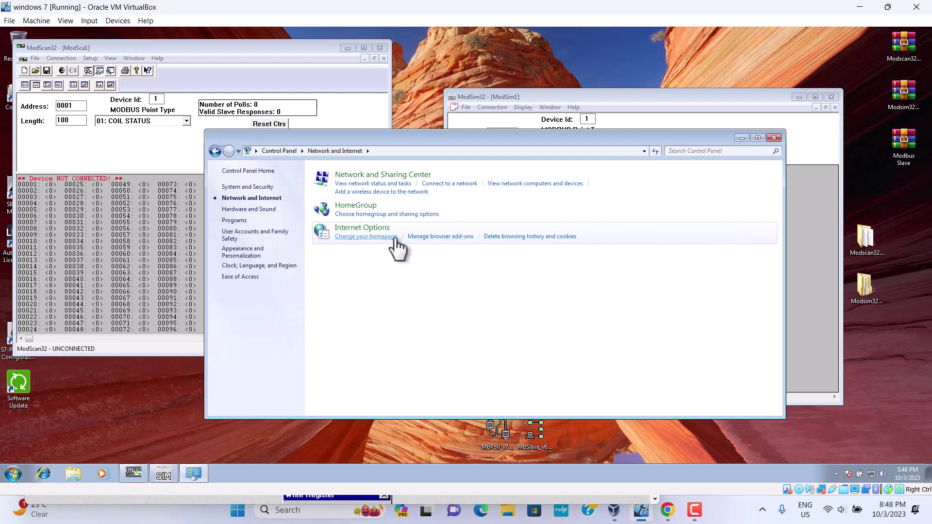
pyautogui.click(378, 177)
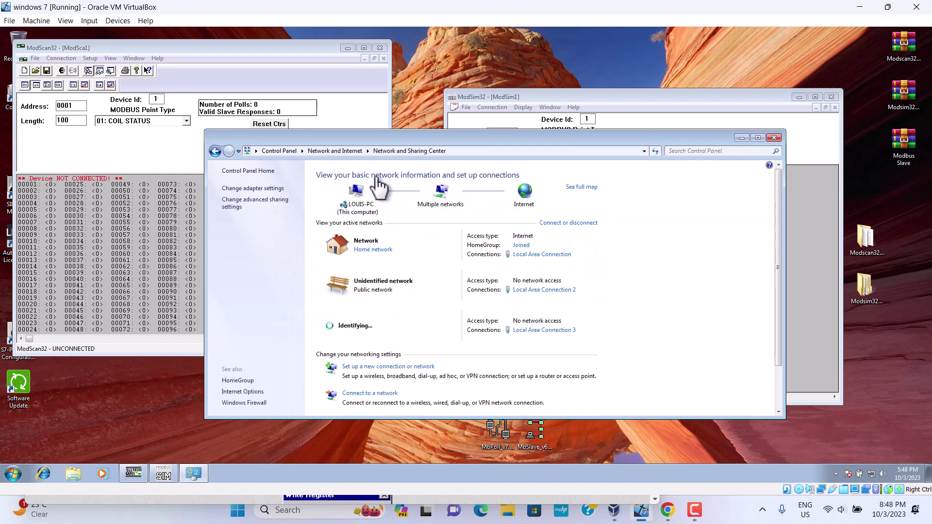
pyautogui.click(272, 189)
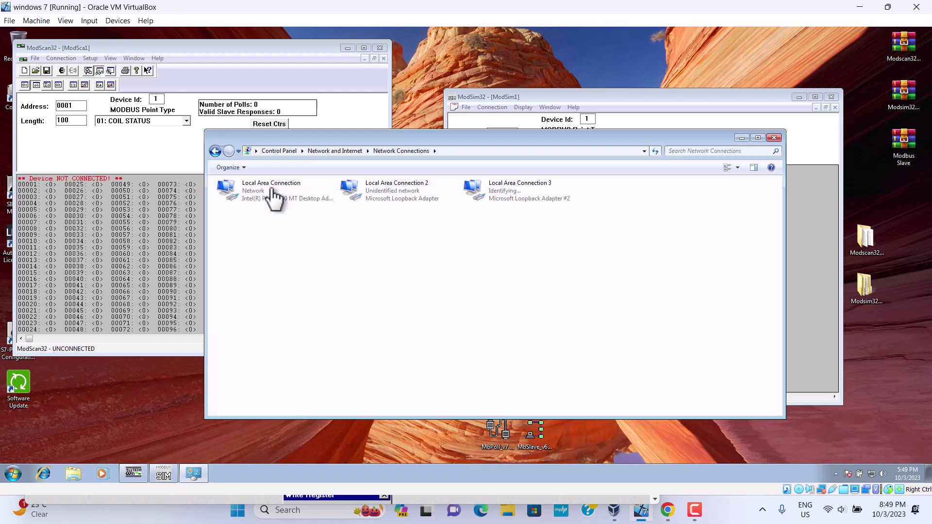
# Open Local Area Connection 3 Properties and select Internet Protocol Version 4 (TCP/IPv4).
pyautogui.rightClick(501, 199)
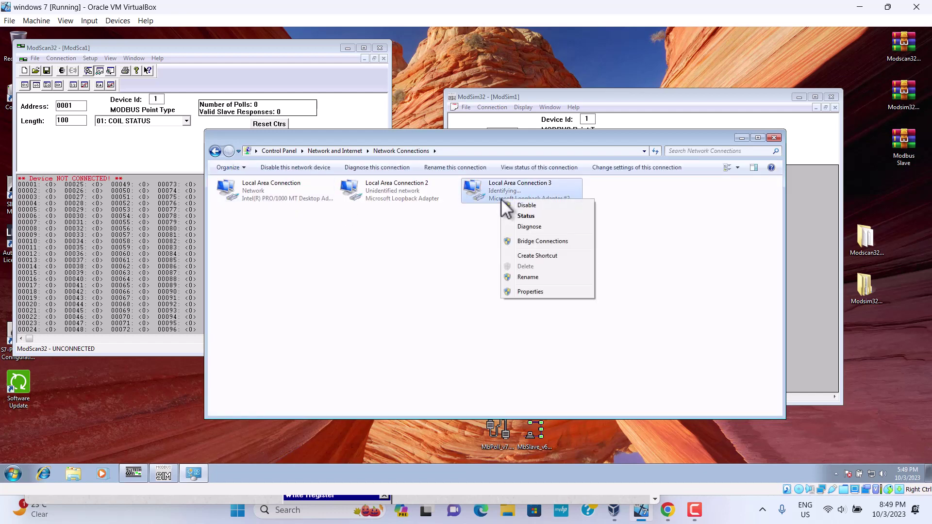
pyautogui.click(530, 291)
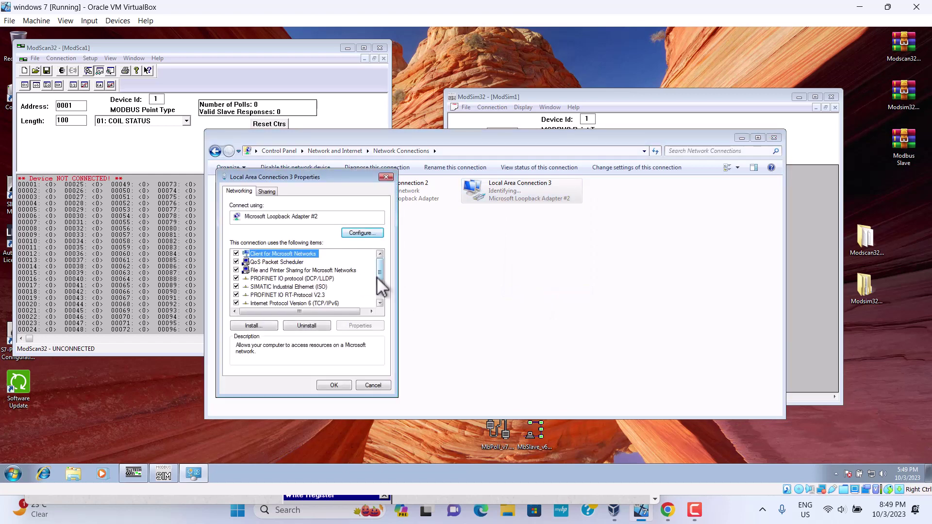
pyautogui.moveTo(381, 285); pyautogui.dragTo(383, 296)
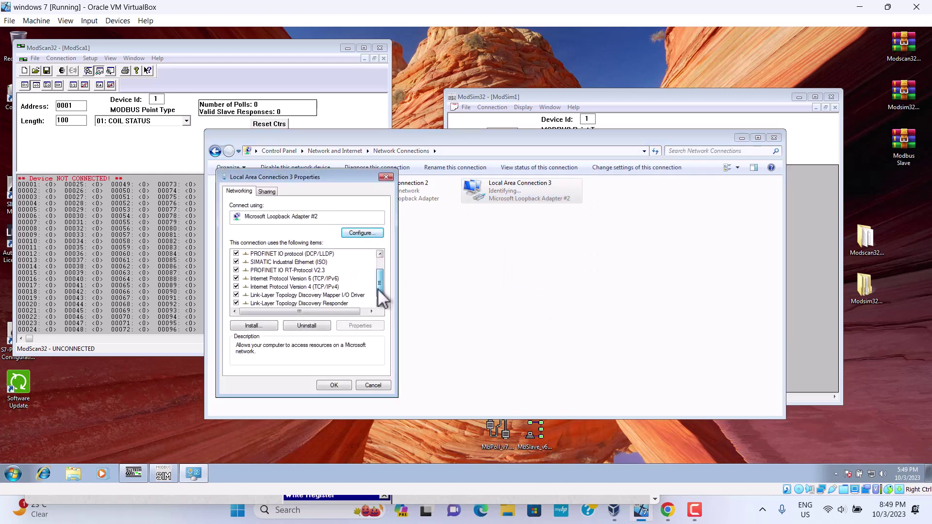
pyautogui.click(320, 284)
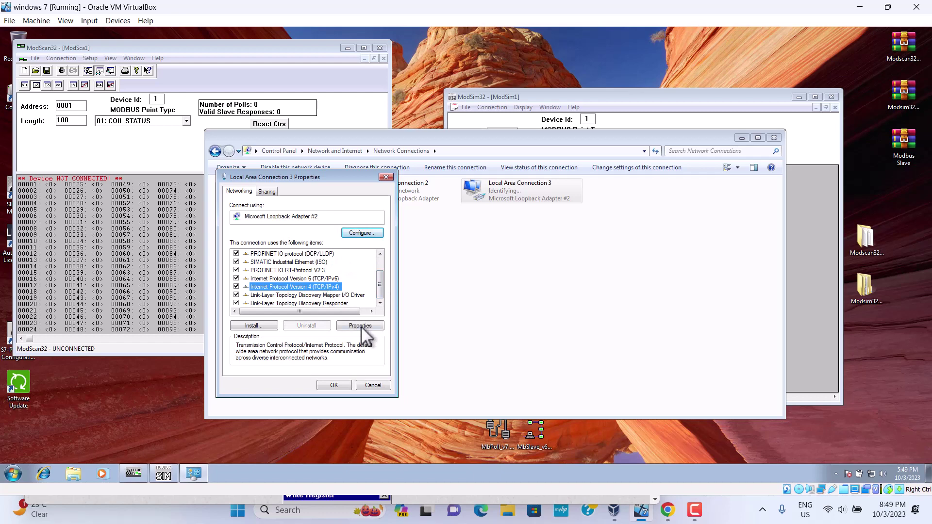
# Give the loopback connection static IP 192.168.10.10 with subnet mask 255.255.255.0.
pyautogui.click(360, 326)
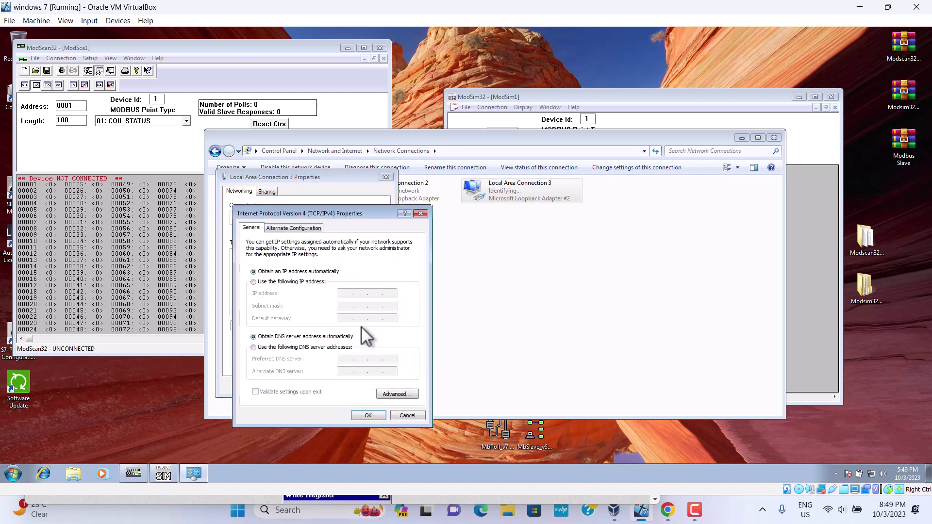
pyautogui.click(254, 283)
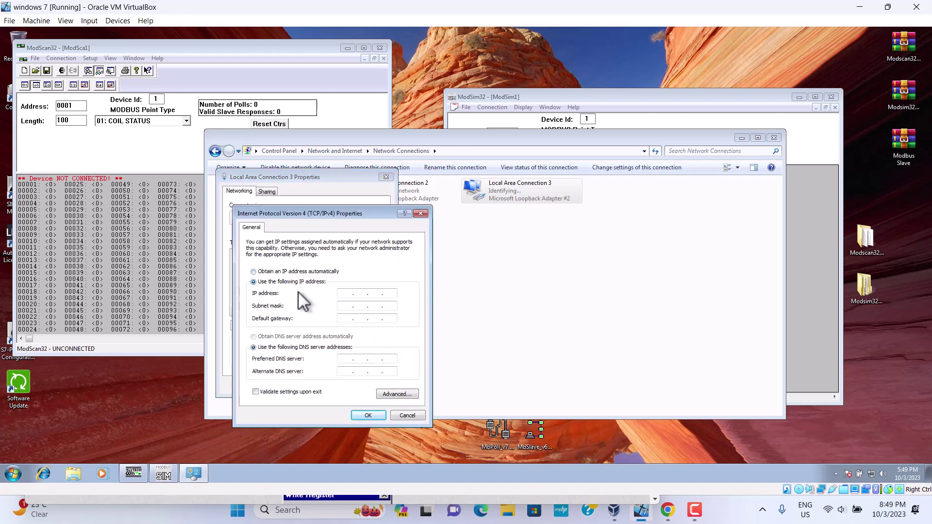
pyautogui.click(343, 295)
pyautogui.write('192168')
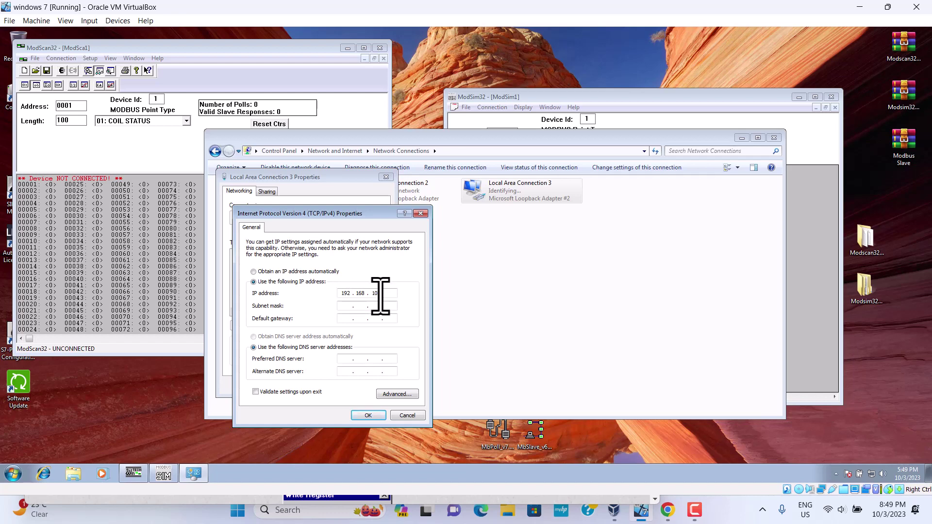
pyautogui.write('. 10')
pyautogui.click(345, 307)
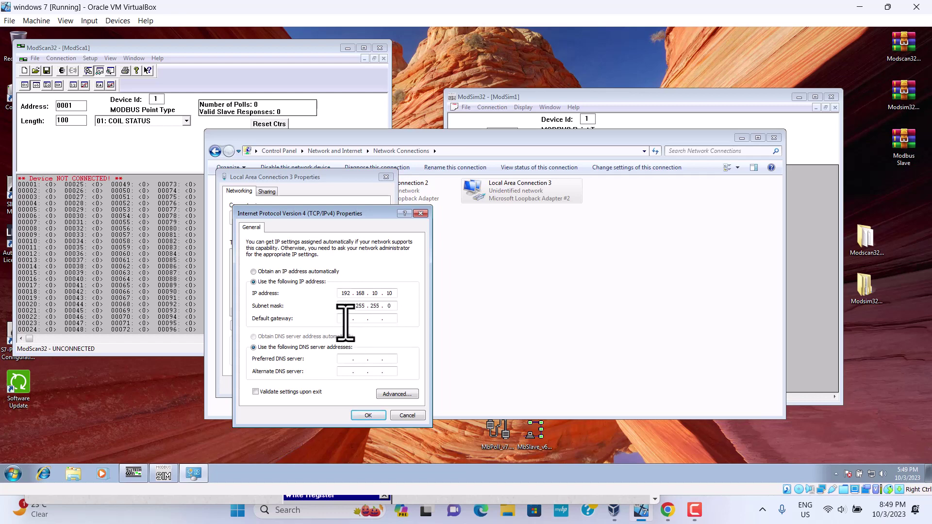
pyautogui.click(368, 416)
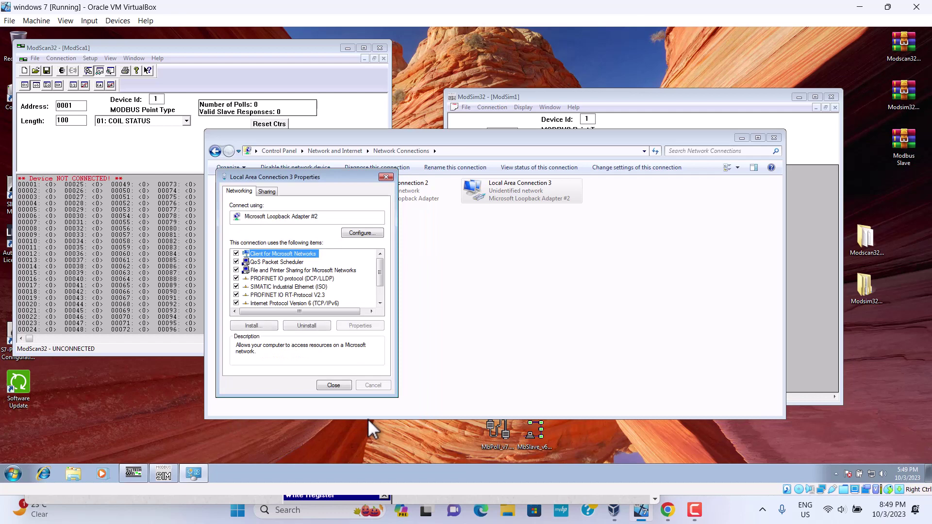
pyautogui.click(334, 385)
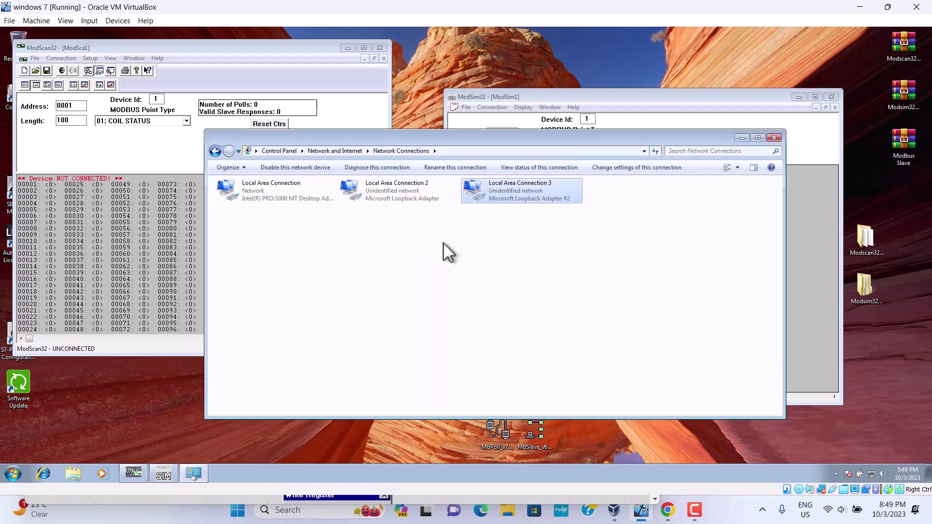
# Reopen Local Area Connection 3's IPv4 settings to verify them, then close Network Connections.
pyautogui.rightClick(509, 196)
pyautogui.click(537, 288)
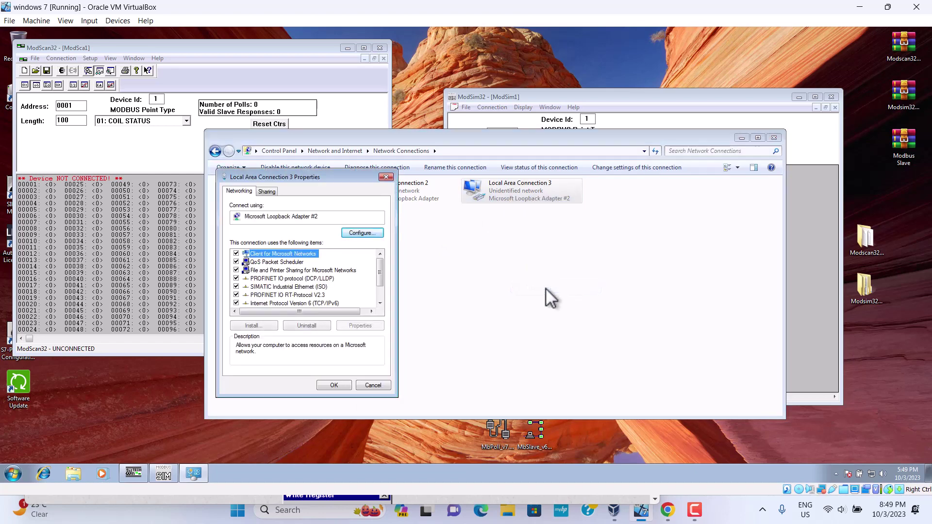
pyautogui.moveTo(381, 277); pyautogui.dragTo(379, 296)
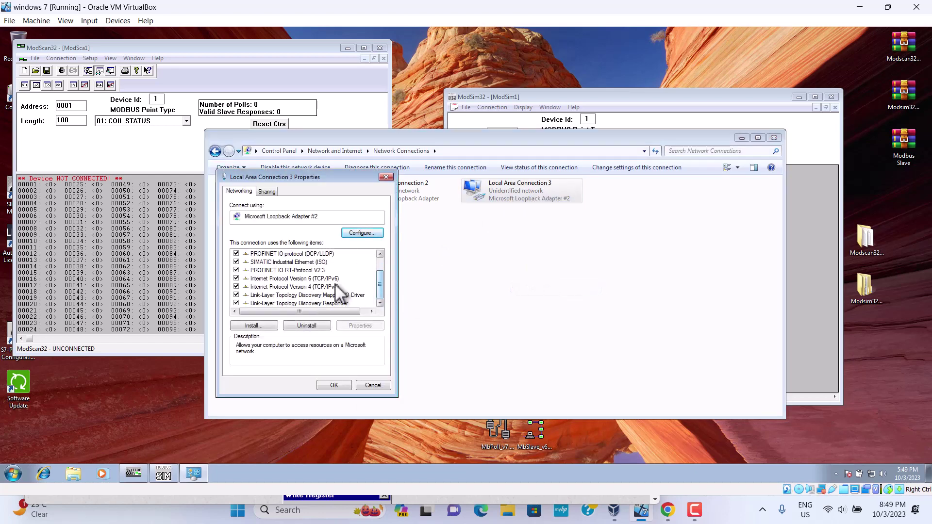
pyautogui.doubleClick(328, 286)
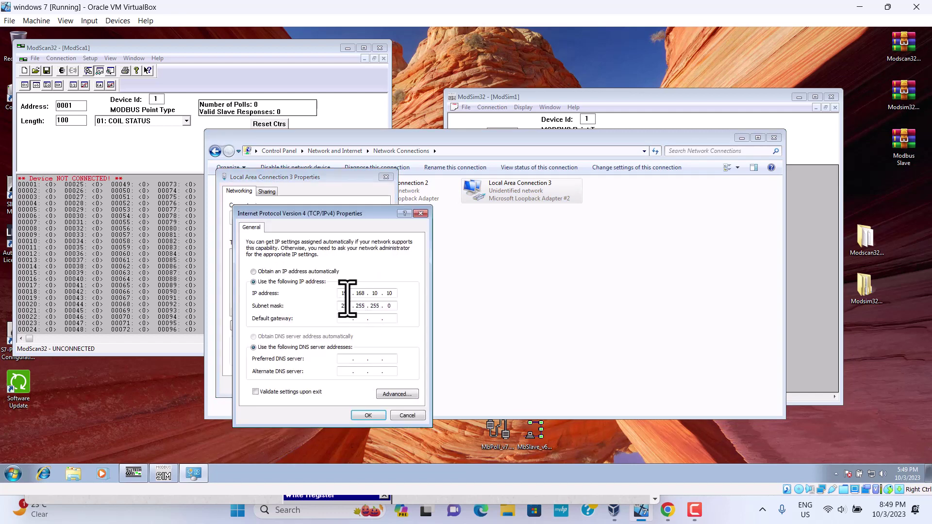
pyautogui.click(372, 414)
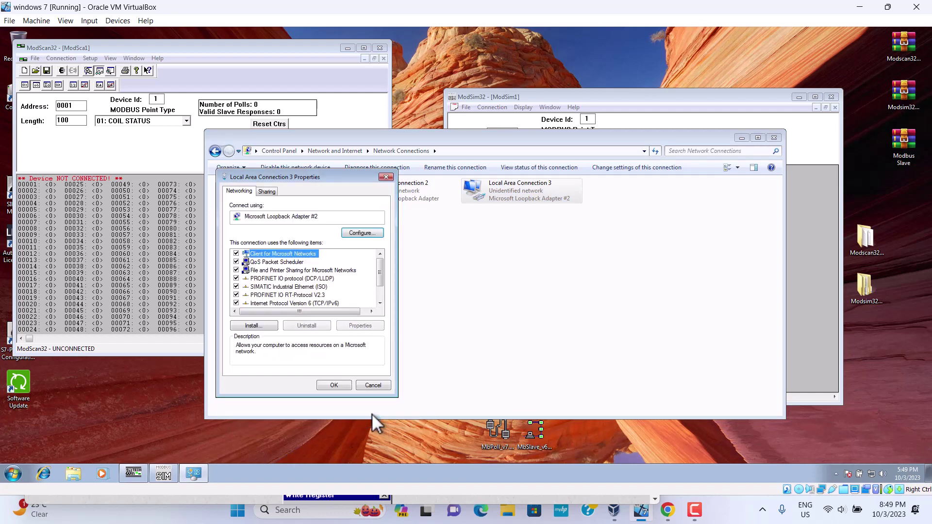
pyautogui.click(334, 385)
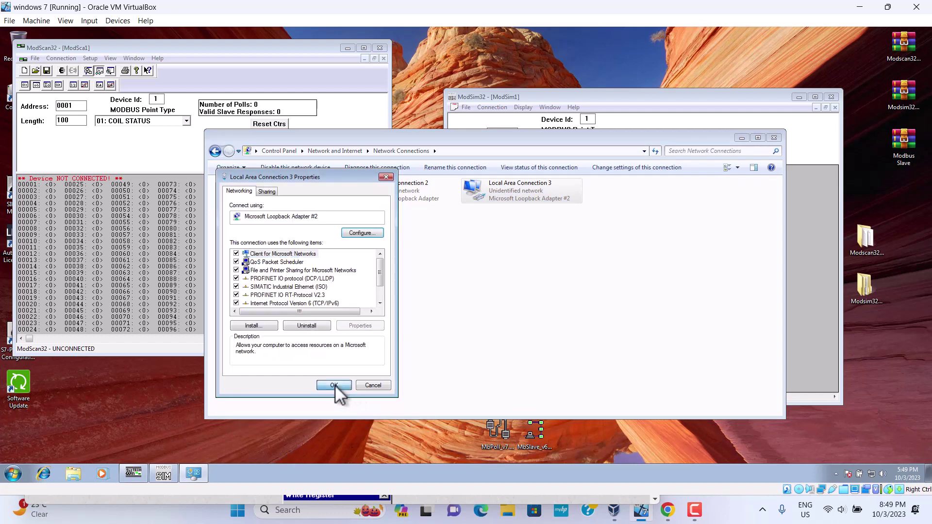
pyautogui.click(774, 138)
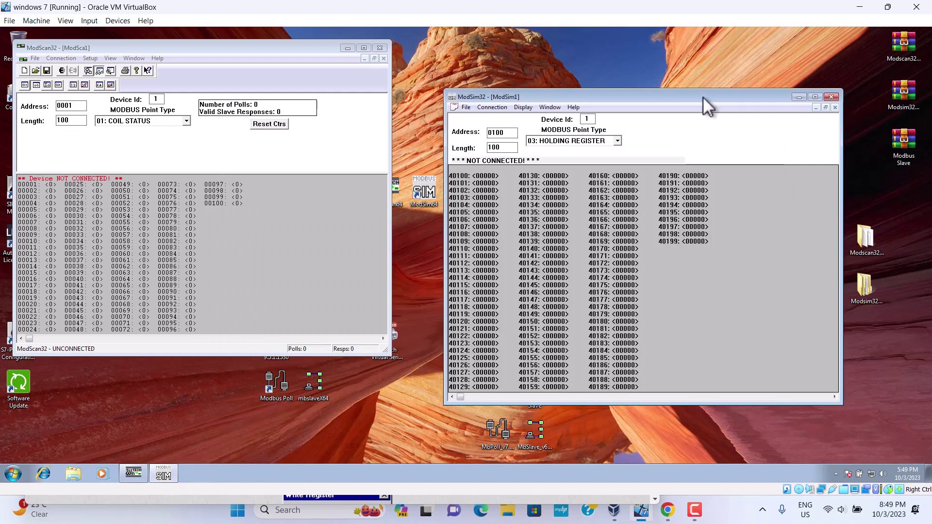
# Open ModScan32's connection details and set Connect Using to Remote modbusTCP Server.
pyautogui.moveTo(703, 98); pyautogui.dragTo(685, 64)
pyautogui.moveTo(176, 51); pyautogui.dragTo(188, 77)
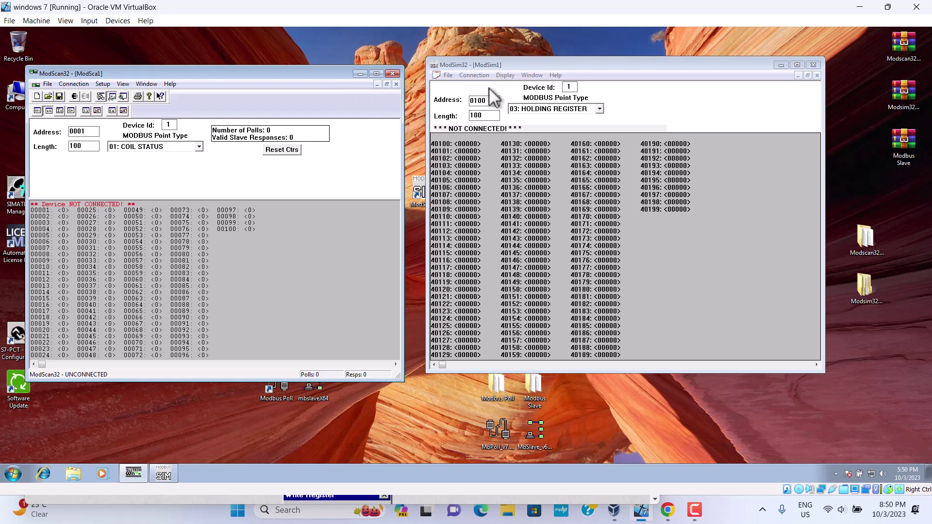
pyautogui.click(74, 84)
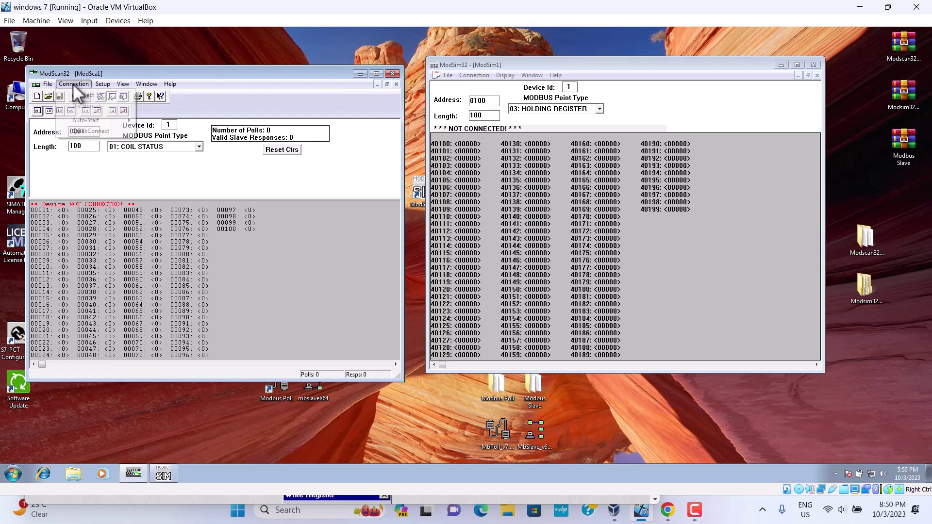
pyautogui.click(81, 93)
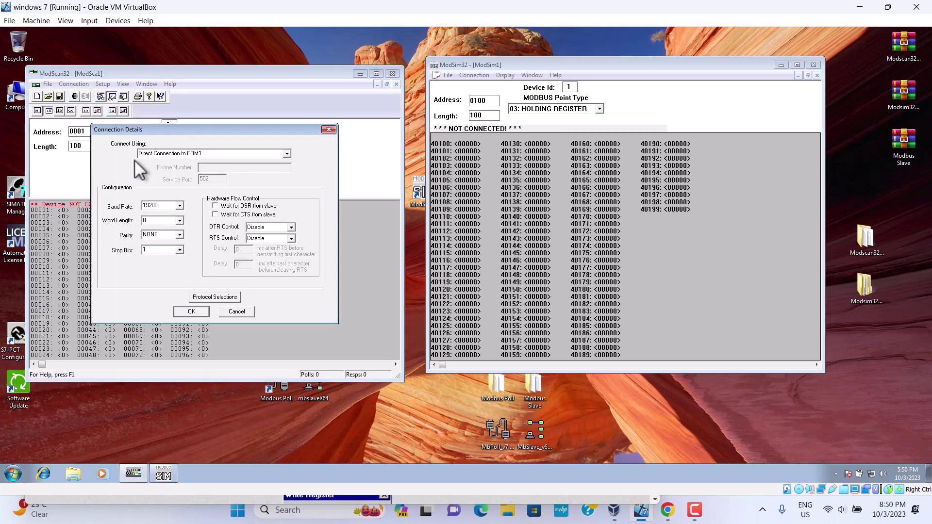
pyautogui.click(286, 155)
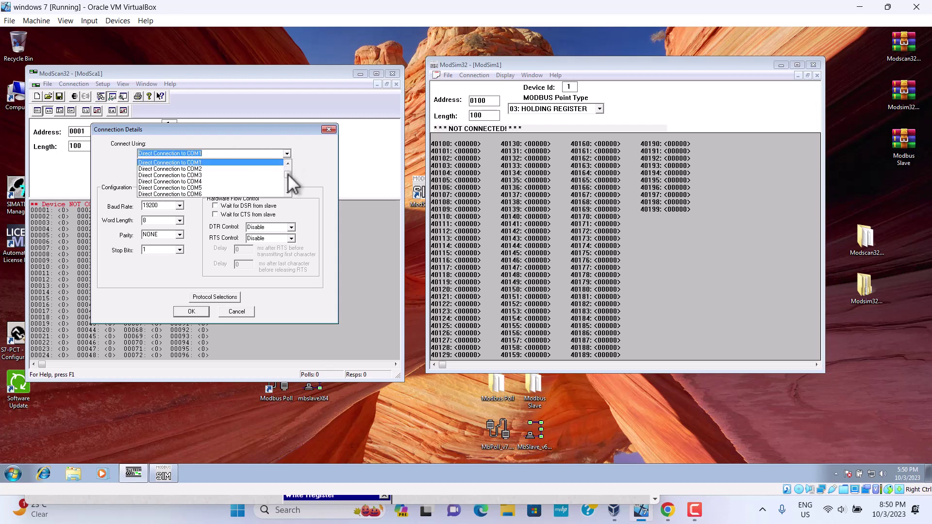
pyautogui.scroll(-9, 289, 182)
pyautogui.moveTo(287, 185); pyautogui.dragTo(288, 152)
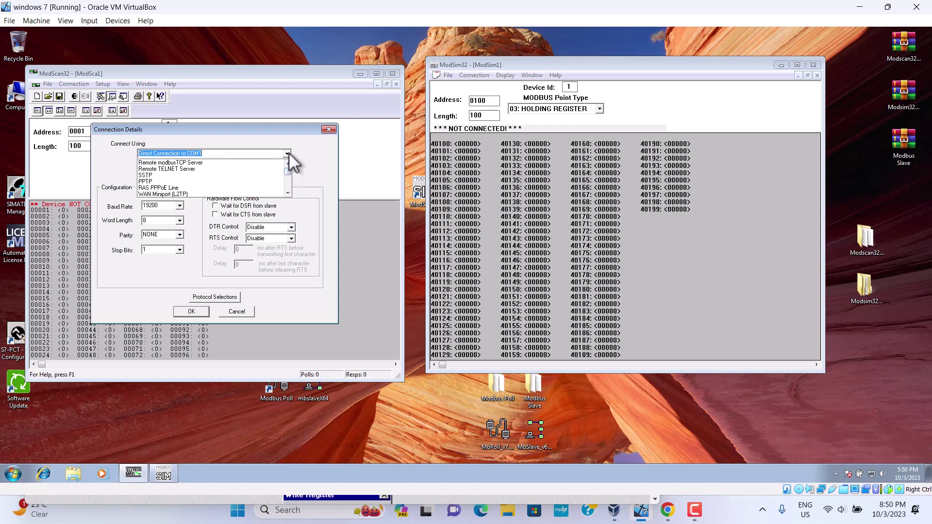
pyautogui.click(206, 164)
# Enter server IP address 192.168.10.10 with service port 502.
pyautogui.click(206, 169)
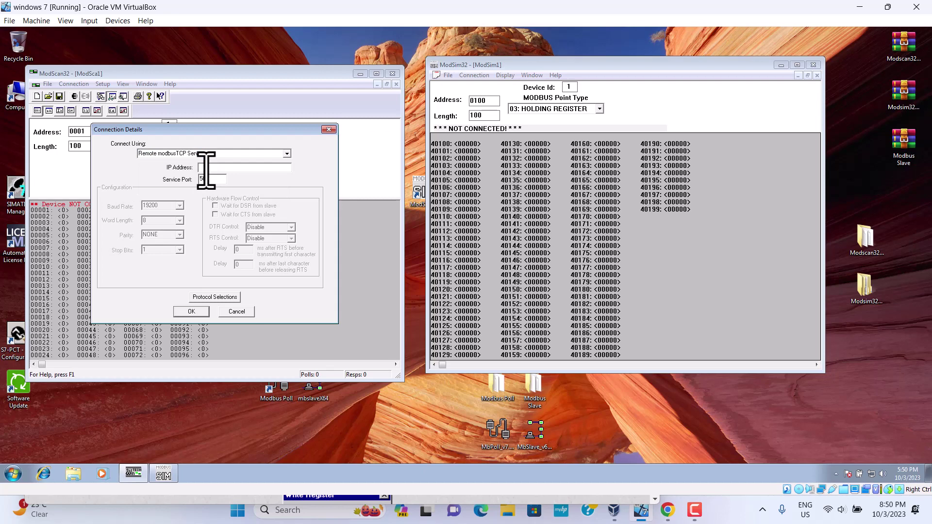
pyautogui.write('192.')
pyautogui.write('168.10.10')
# Dismiss the connection-terminated message and start ModSim32 as a Modbus/TCP server on port 502.
pyautogui.click(191, 311)
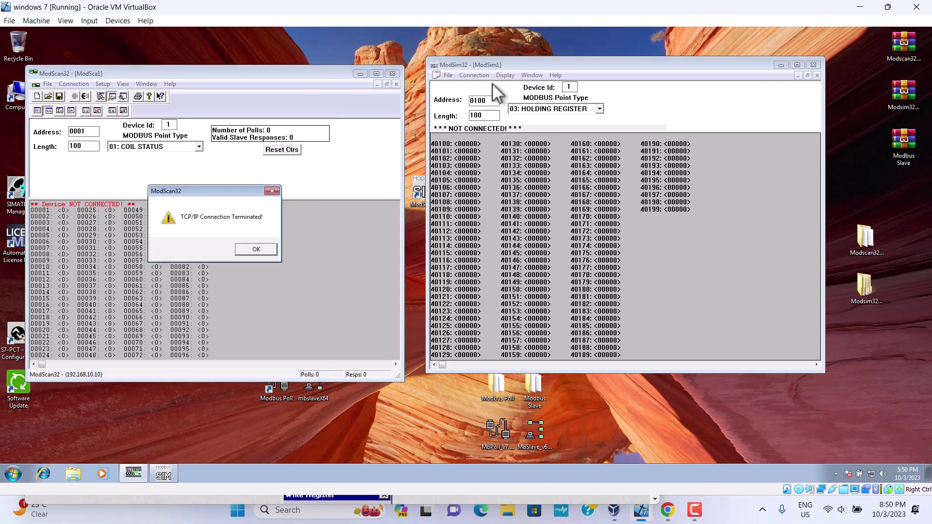
pyautogui.click(266, 250)
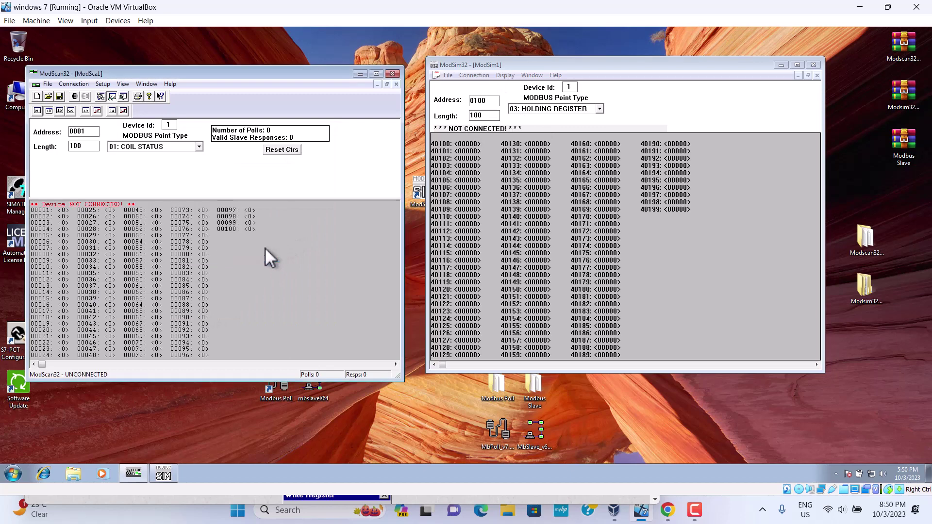
pyautogui.click(484, 76)
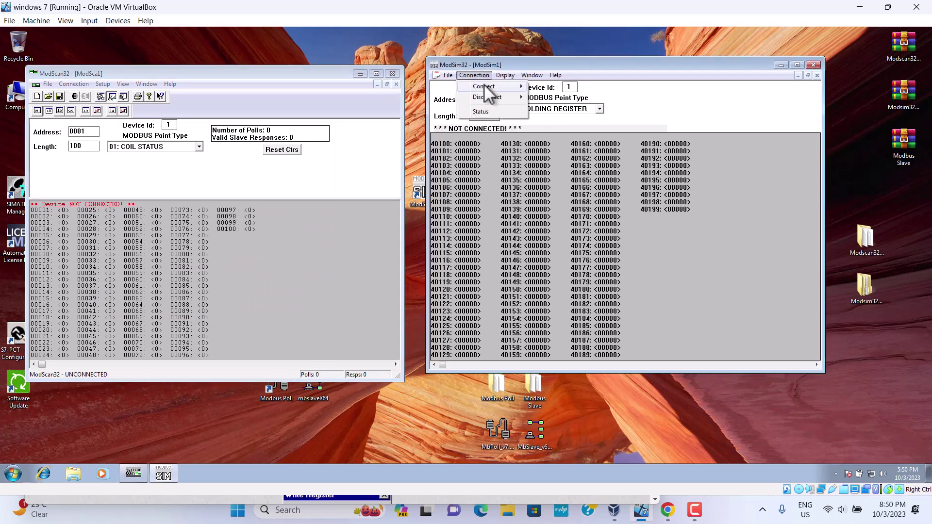
pyautogui.moveTo(483, 86)
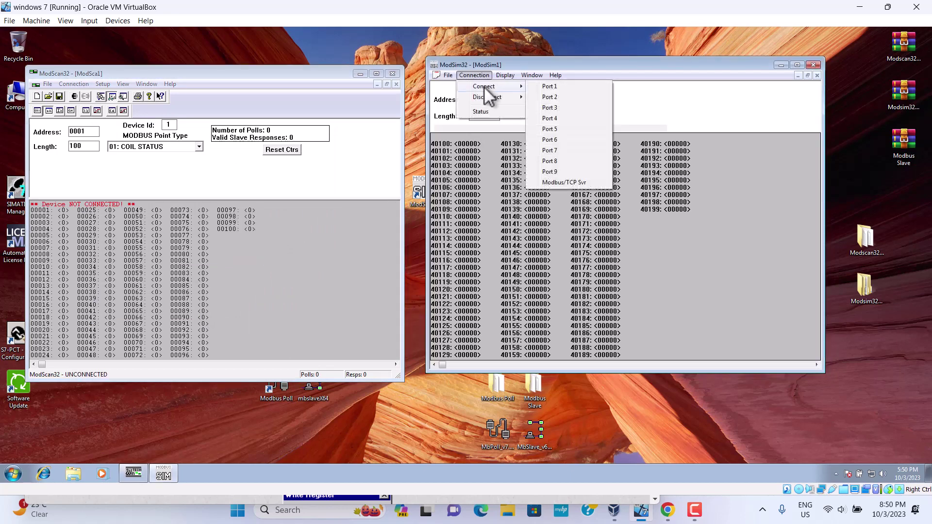
pyautogui.click(562, 182)
pyautogui.click(616, 247)
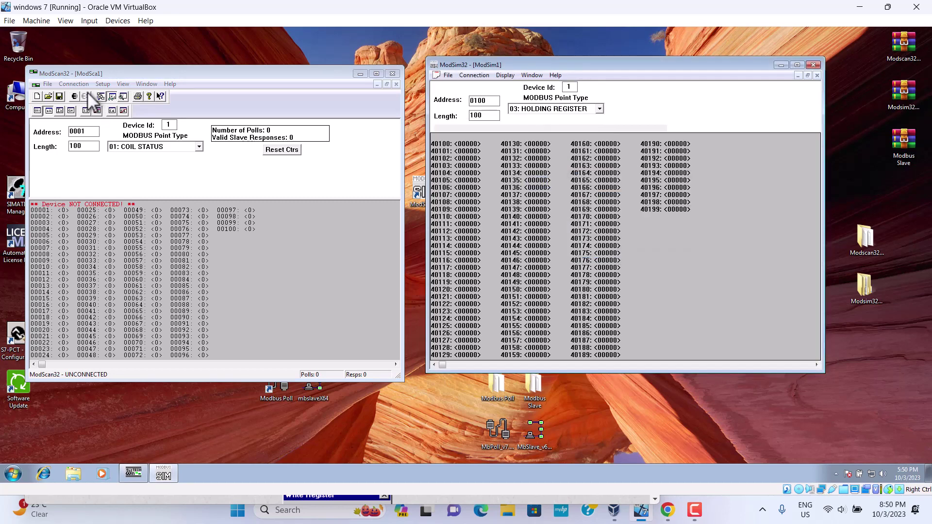
# Connect ModScan32 to the server with its TCP settings and start polling.
pyautogui.click(75, 83)
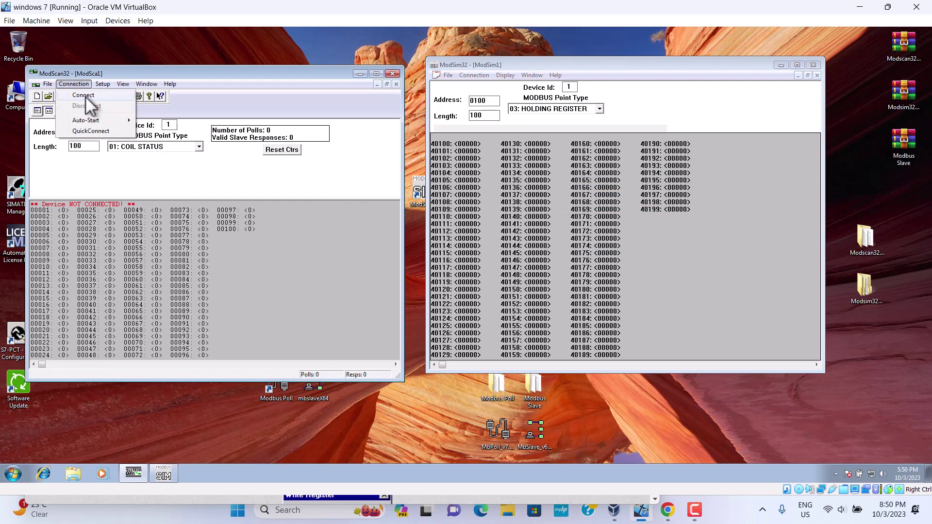
pyautogui.click(85, 95)
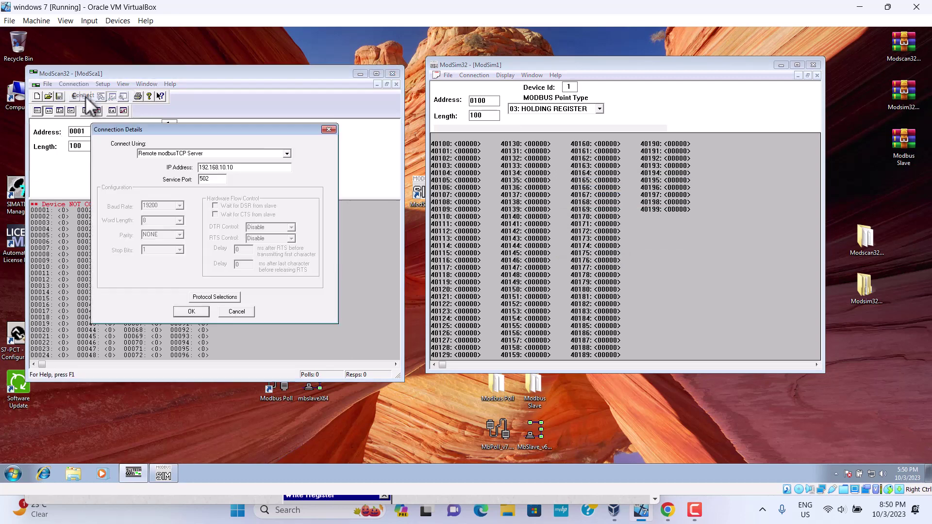
pyautogui.click(192, 311)
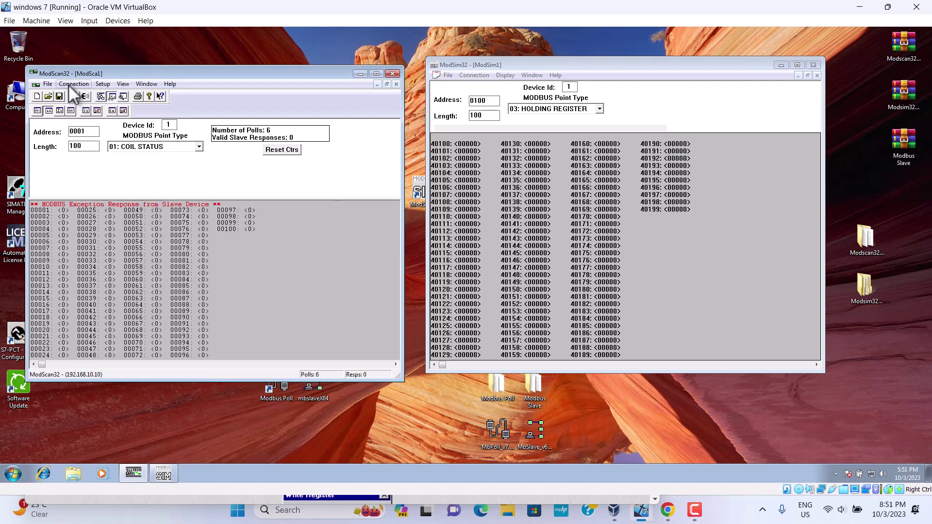
# Set ModScan32's start address to 0001 and point type to 03: HOLDING REGISTER.
pyautogui.click(87, 132)
pyautogui.press('BackSpace')
pyautogui.press('BackSpace')
pyautogui.press('BackSpace')
pyautogui.press('BackSpace')
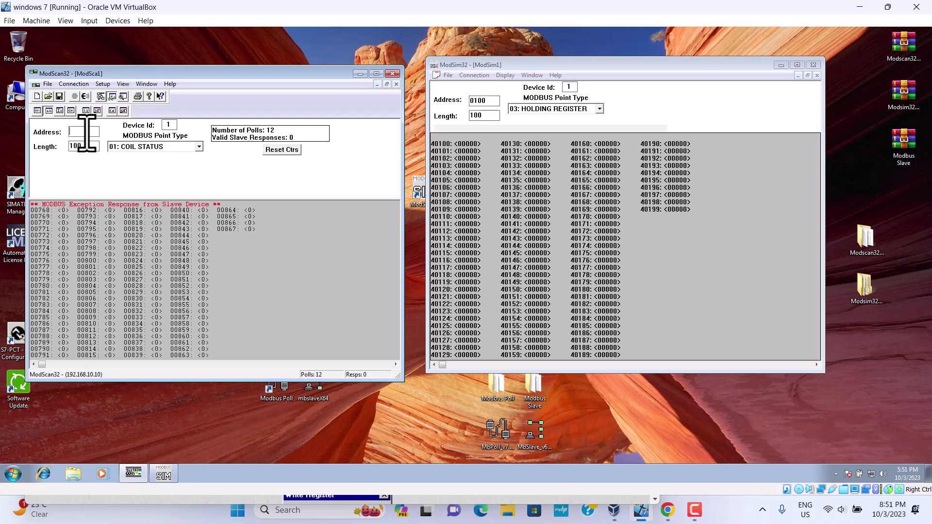
pyautogui.write('0001')
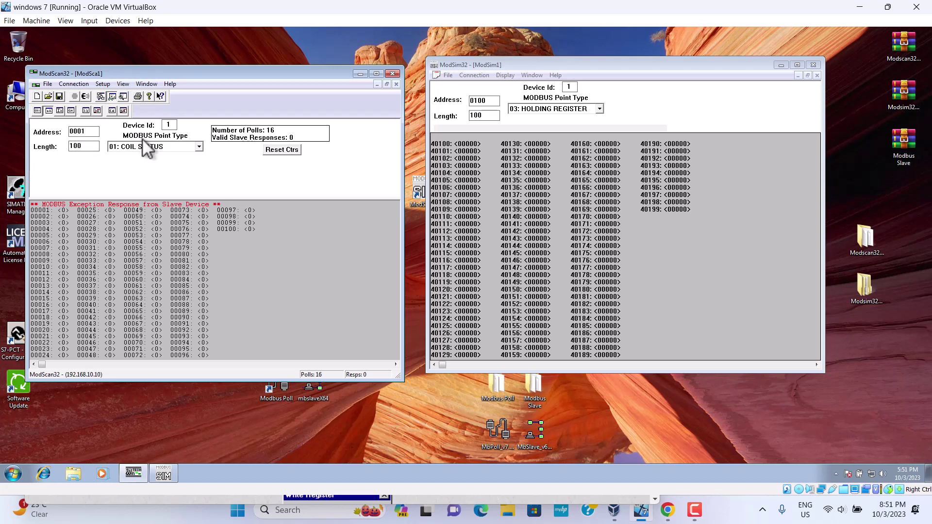
pyautogui.click(199, 146)
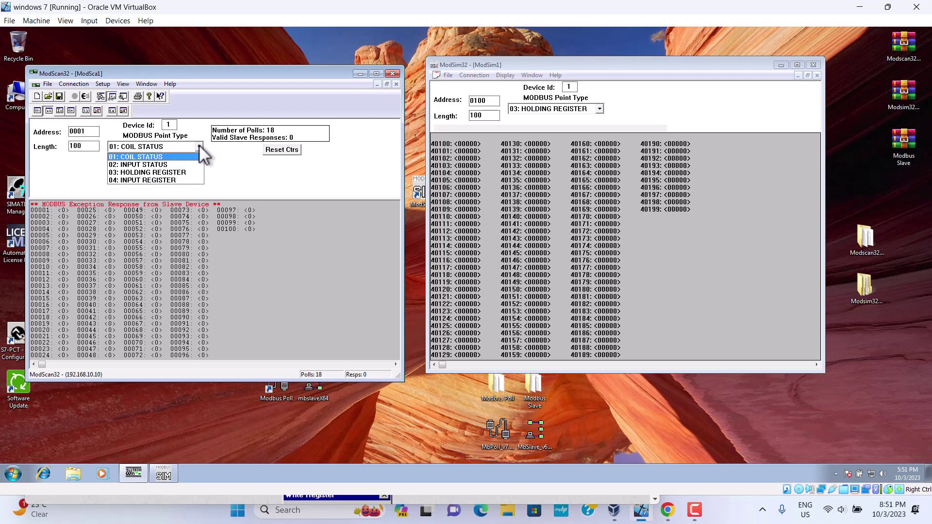
pyautogui.click(174, 173)
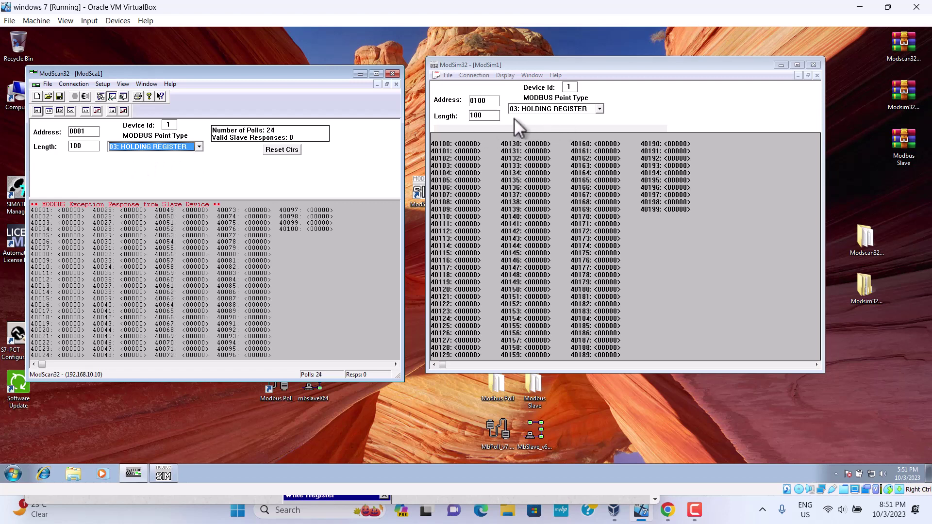
# Shorten both ModSim32's and ModScan32's register lists to length 10.
pyautogui.click(492, 116)
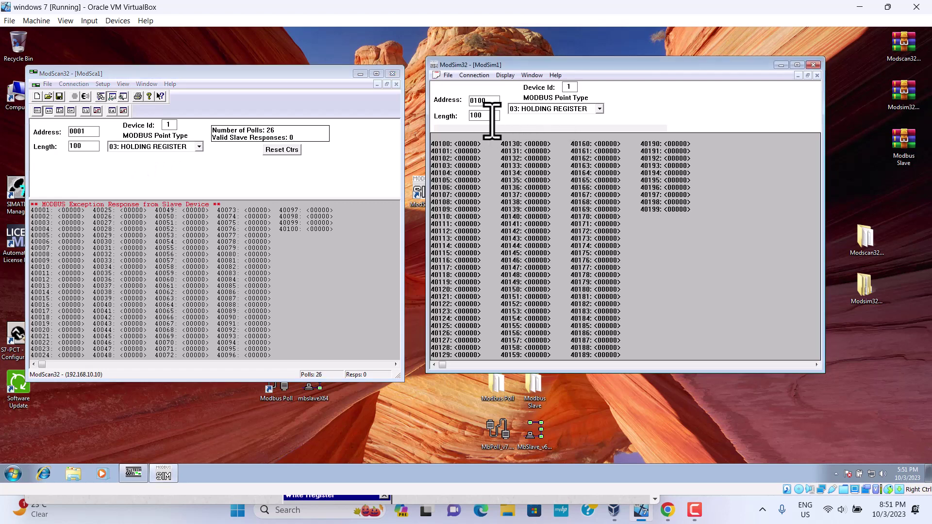
pyautogui.press('BackSpace')
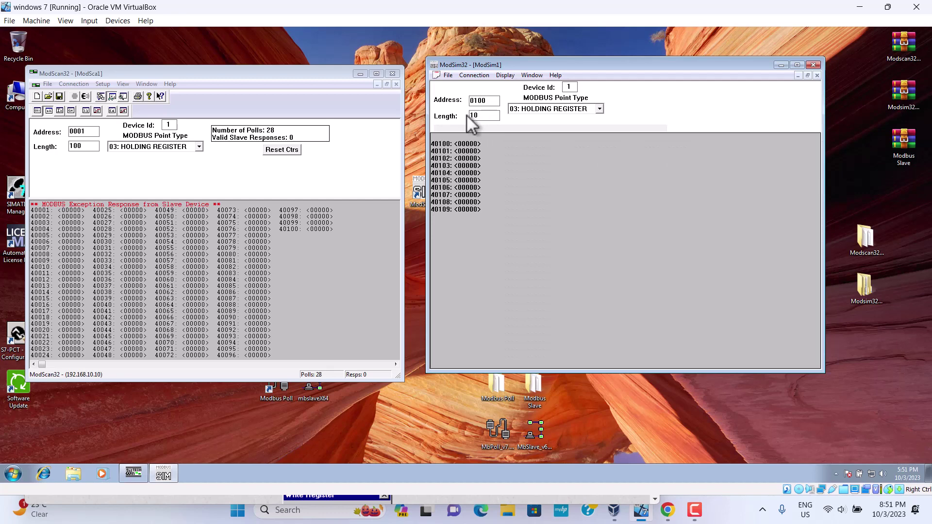
pyautogui.click(88, 150)
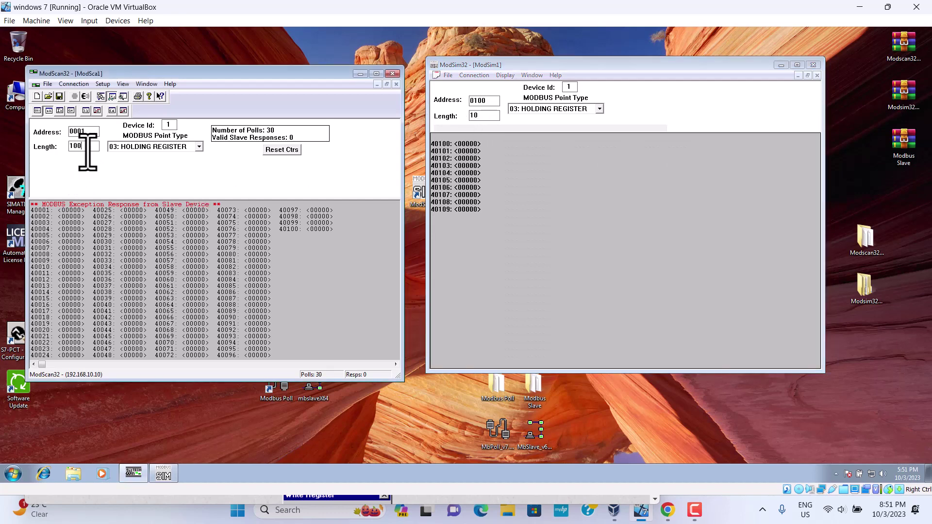
pyautogui.press('BackSpace')
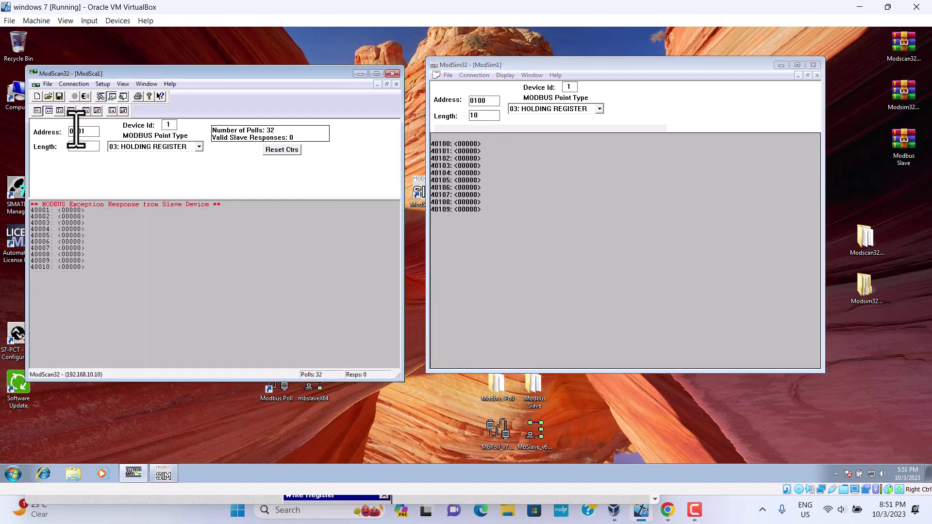
pyautogui.click(74, 84)
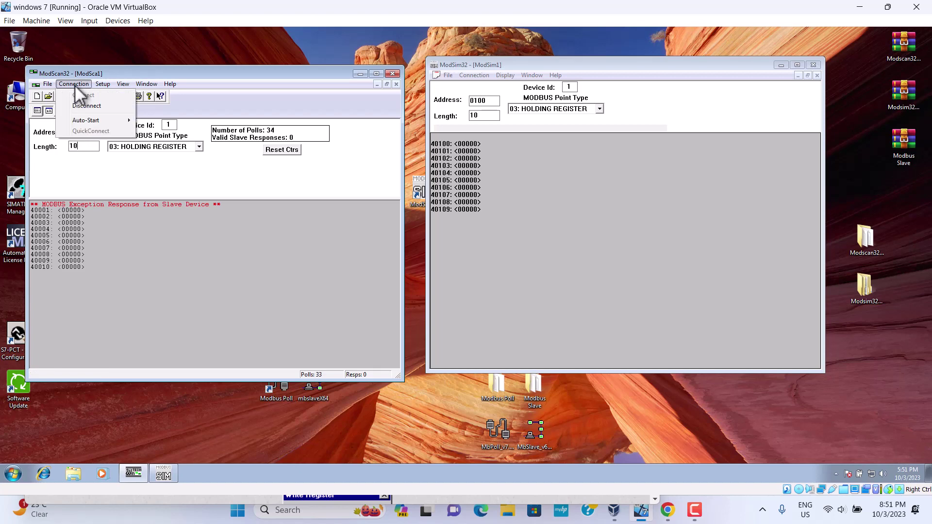
# Disconnect ModScan32 and reconnect it with the IP edited to 192.168.100.100.
pyautogui.click(94, 107)
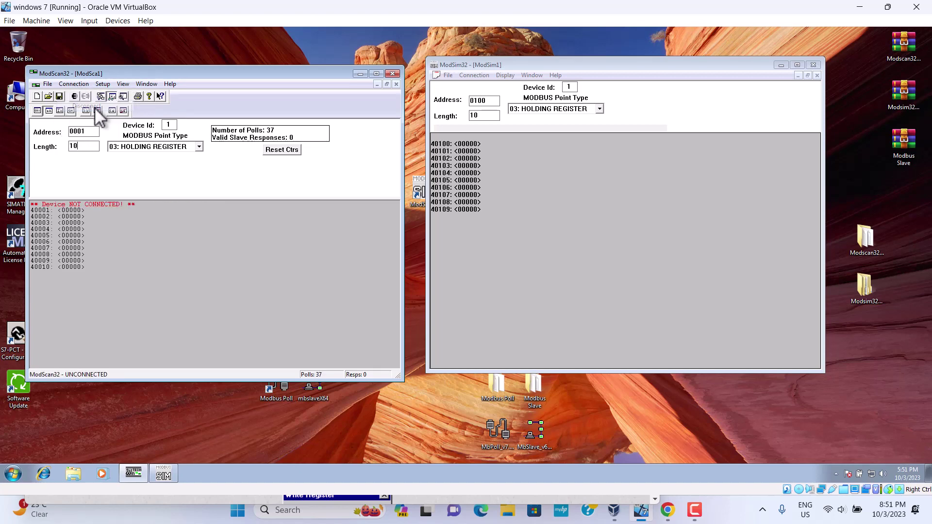
pyautogui.click(73, 86)
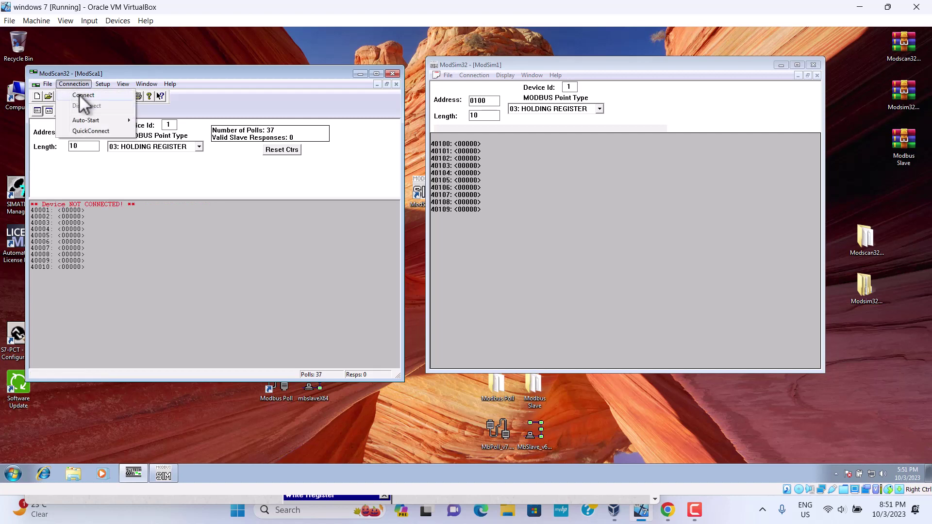
pyautogui.click(79, 94)
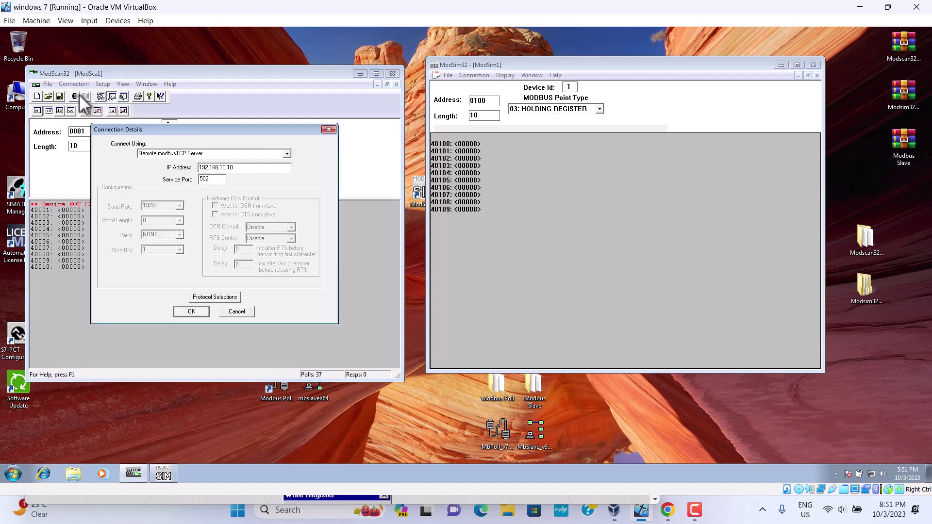
pyautogui.click(225, 167)
pyautogui.write('00')
pyautogui.click(237, 168)
pyautogui.write('0')
pyautogui.click(191, 311)
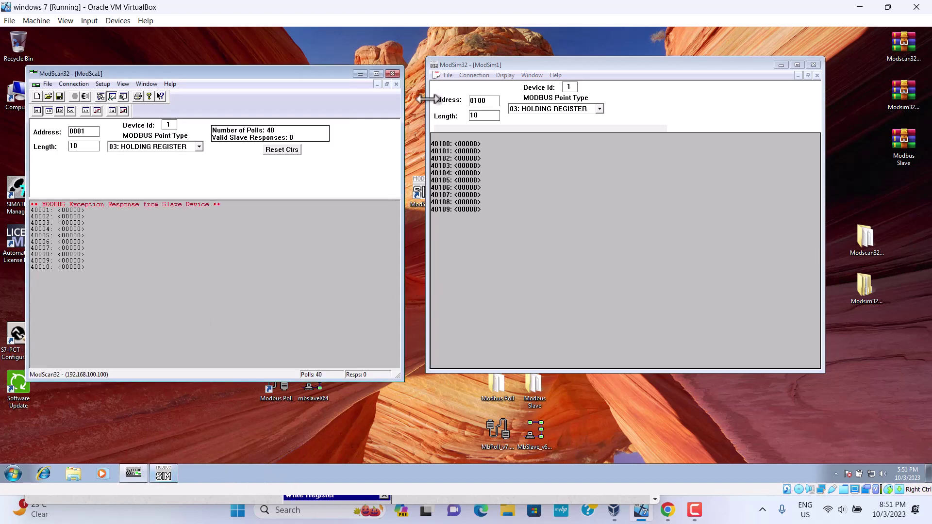
pyautogui.click(361, 74)
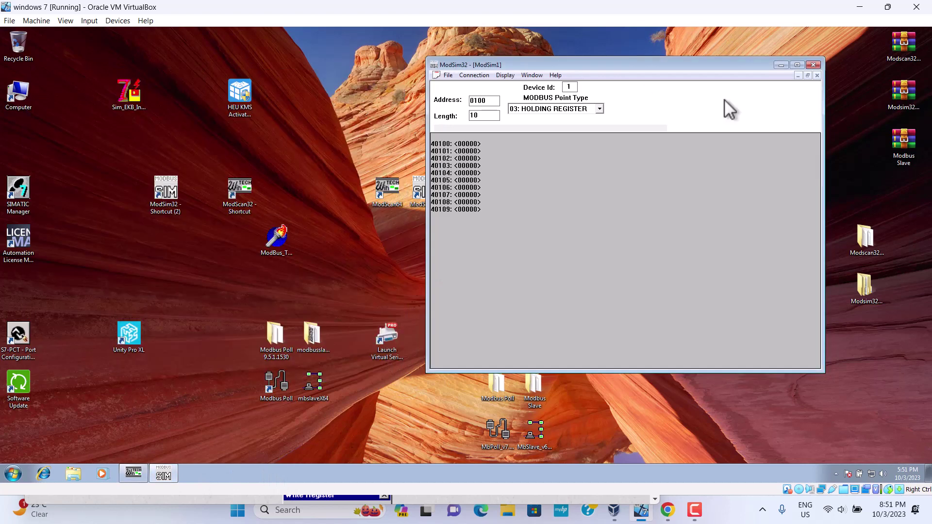
pyautogui.click(780, 65)
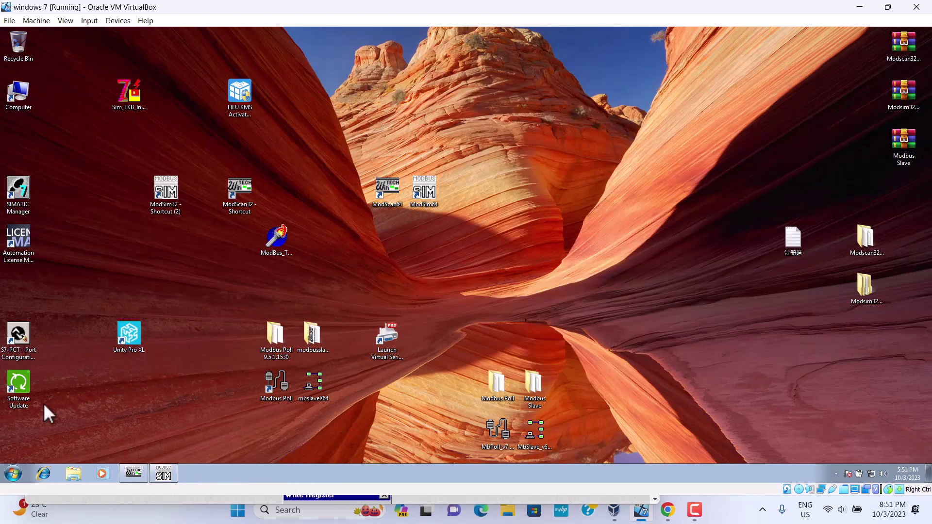
pyautogui.click(17, 473)
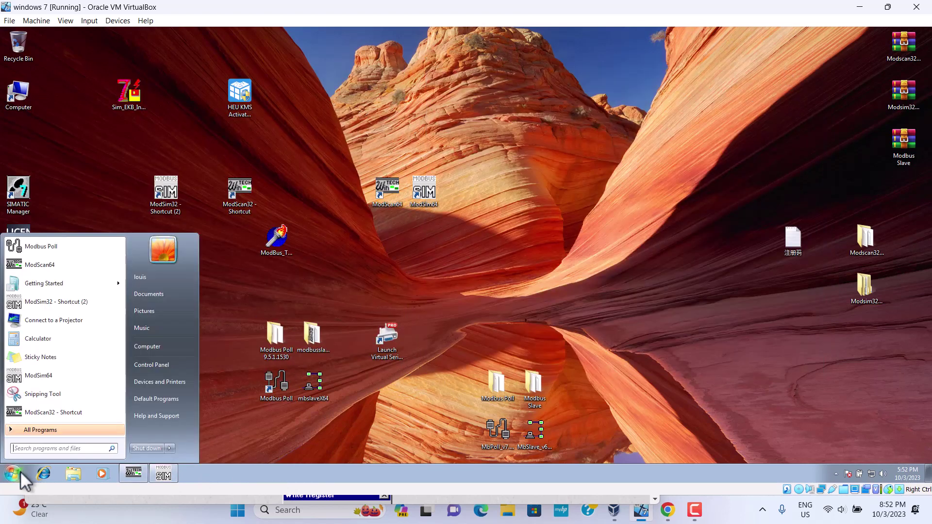
pyautogui.click(153, 364)
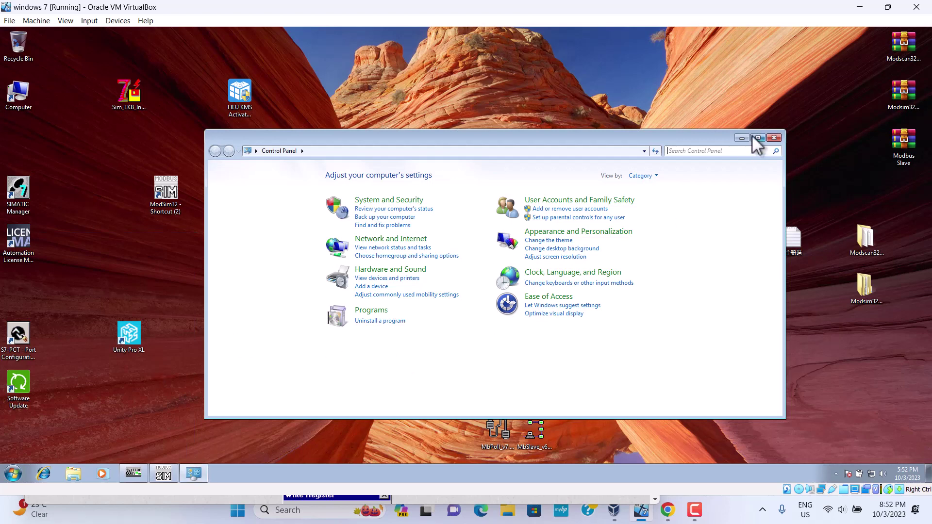
pyautogui.click(389, 239)
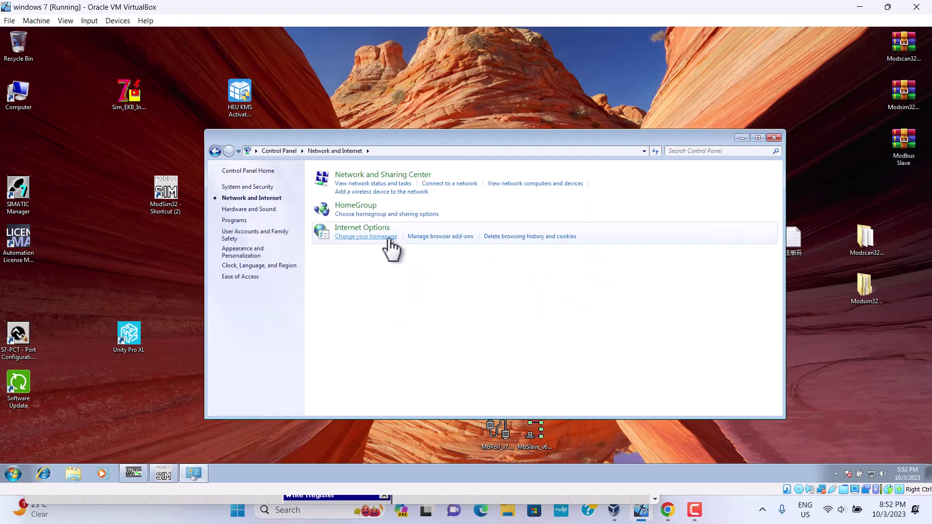
pyautogui.click(369, 179)
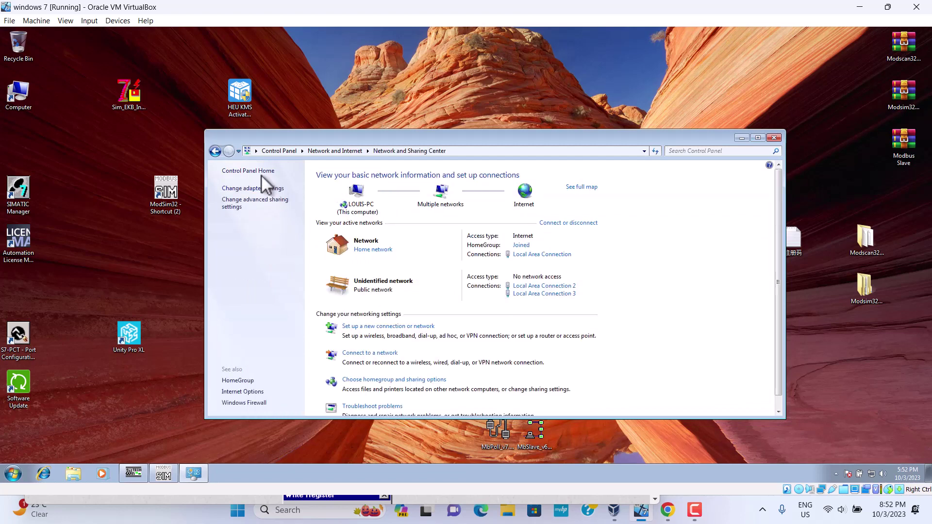
pyautogui.click(263, 190)
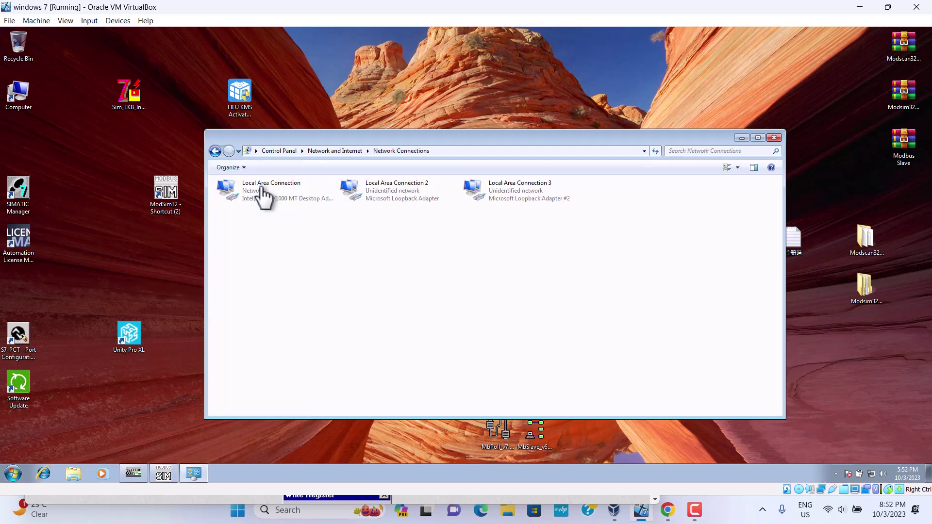
pyautogui.rightClick(521, 190)
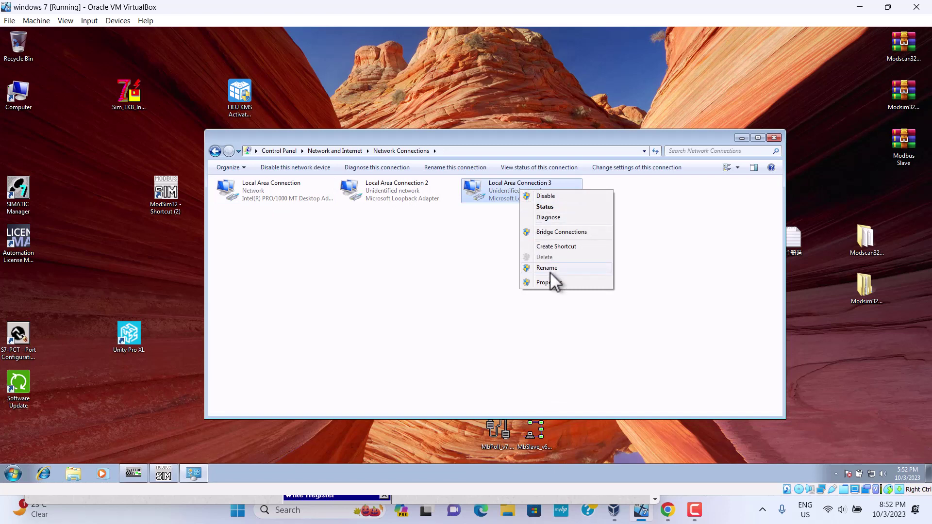
pyautogui.click(529, 300)
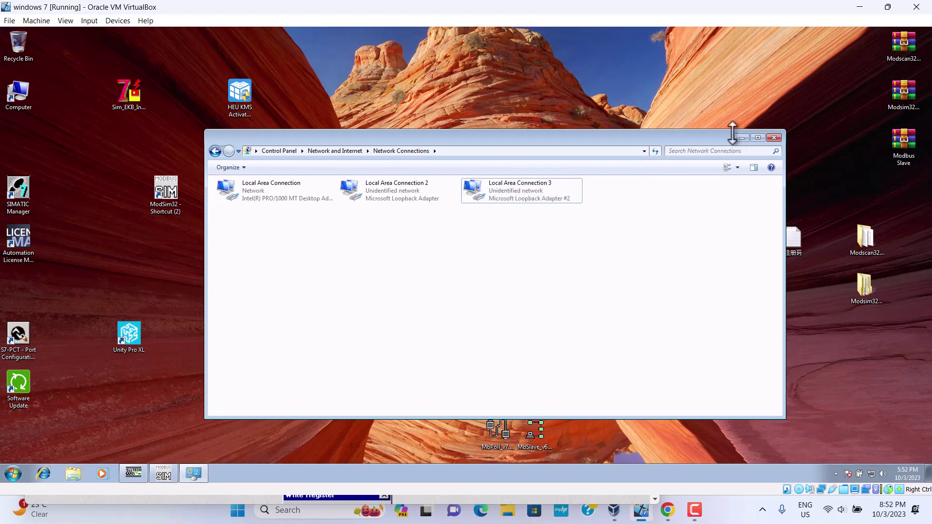
pyautogui.click(772, 138)
# Search the Start menu for 'device' and launch Device Manager.
pyautogui.click(14, 473)
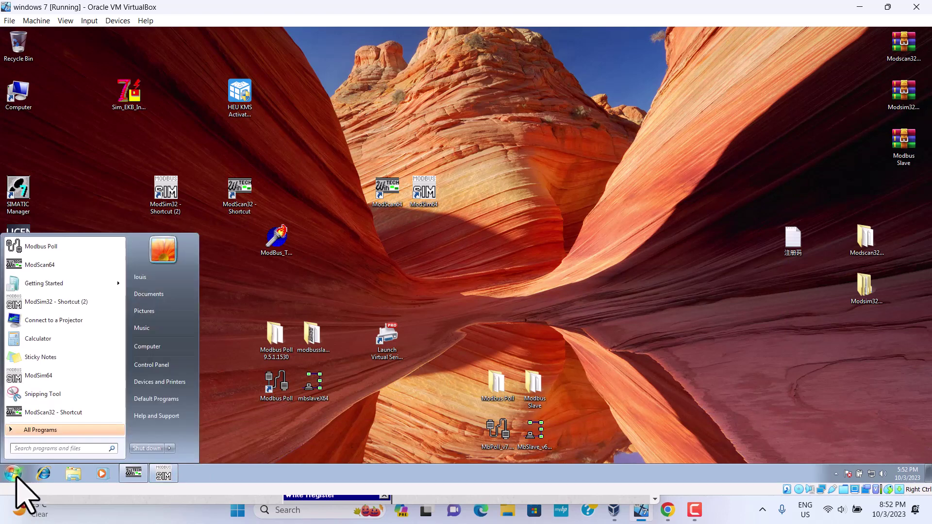
pyautogui.click(46, 449)
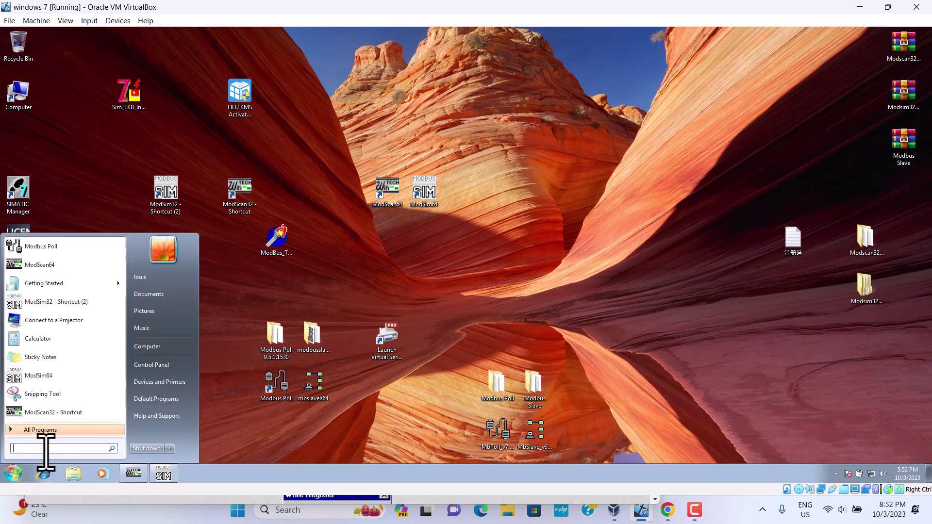
pyautogui.write('device')
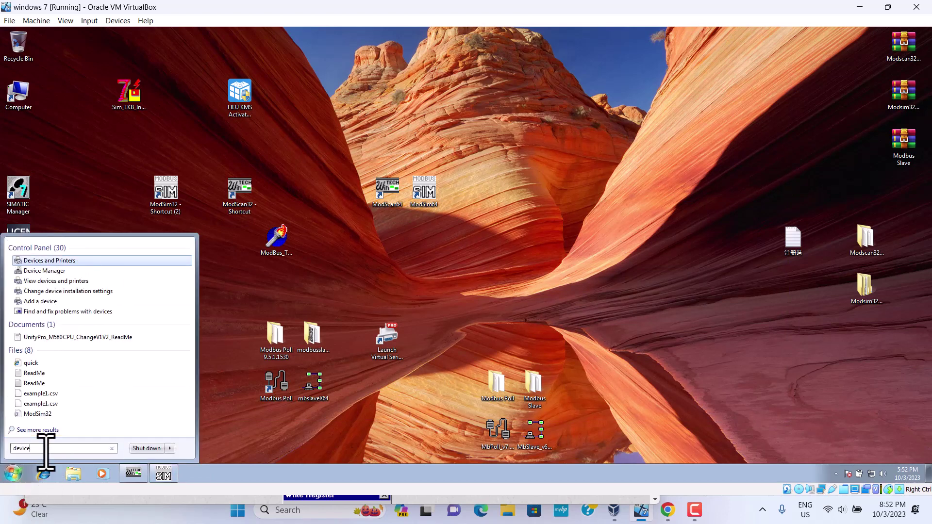
pyautogui.click(19, 270)
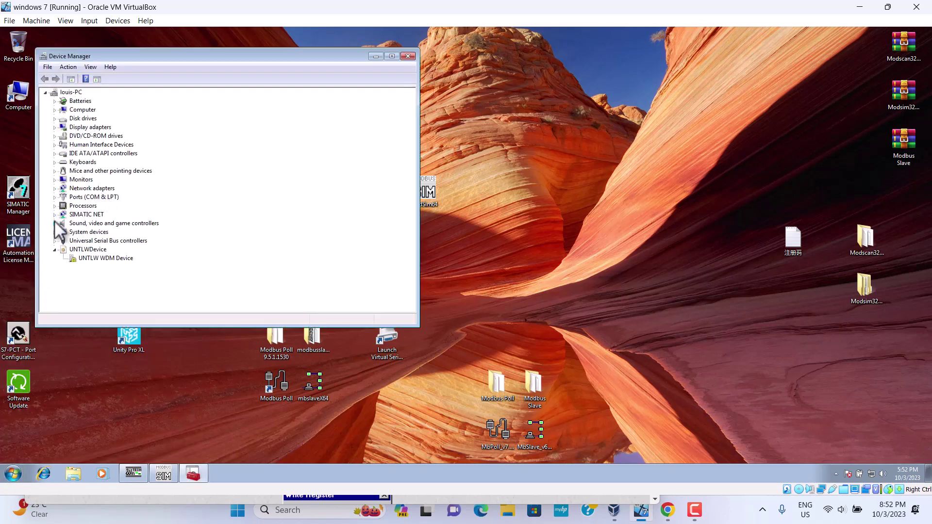
# Uninstall Microsoft Loopback Adapter #2 from Network adapters and confirm the removal.
pyautogui.click(54, 189)
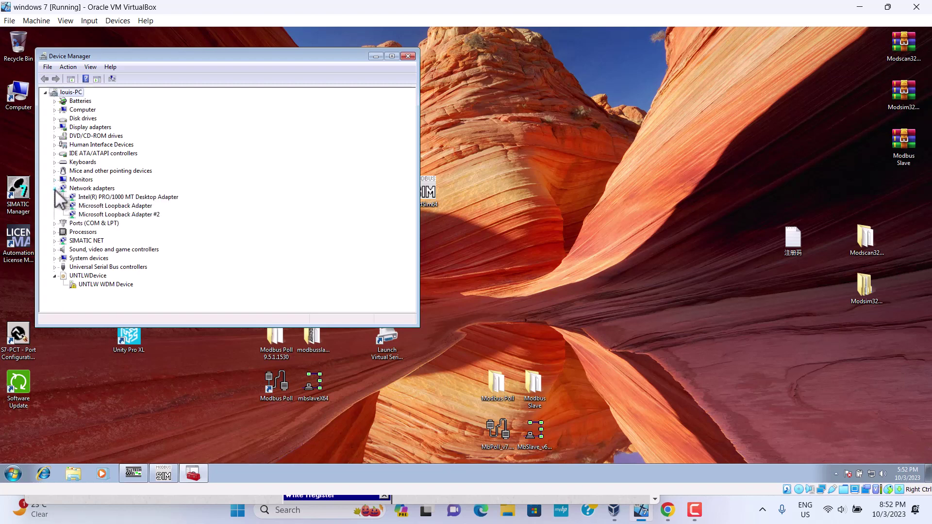
pyautogui.click(124, 217)
pyautogui.rightClick(125, 217)
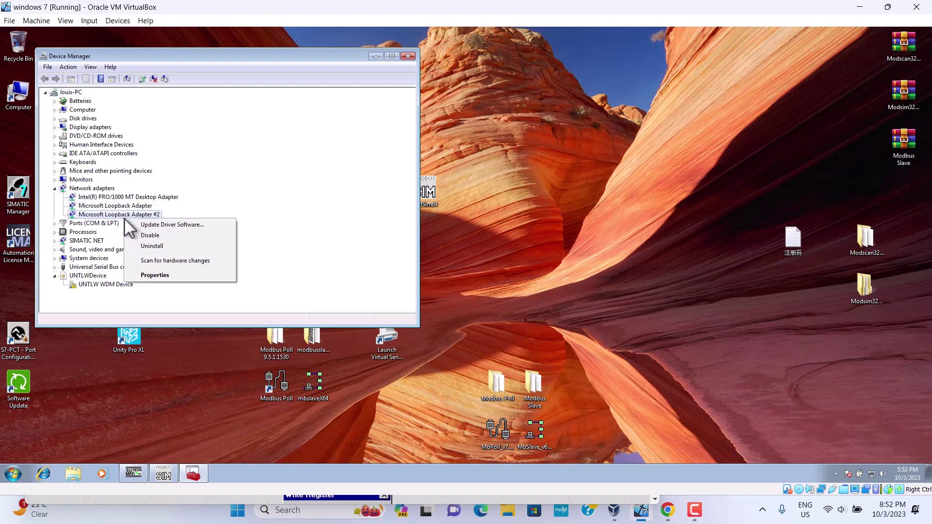
pyautogui.click(151, 246)
pyautogui.click(478, 287)
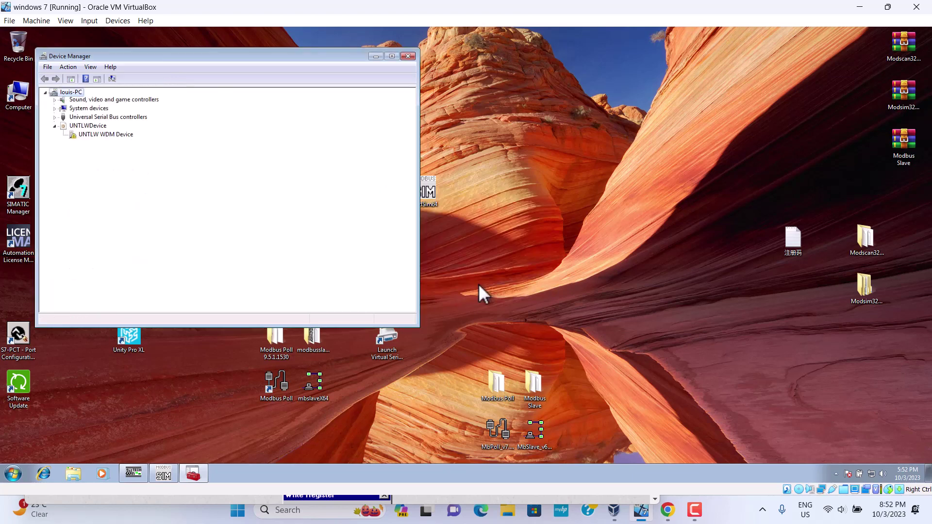
# Close Device Manager and open Network Connections through Control Panel's Network and Sharing Center.
pyautogui.click(407, 57)
pyautogui.click(14, 475)
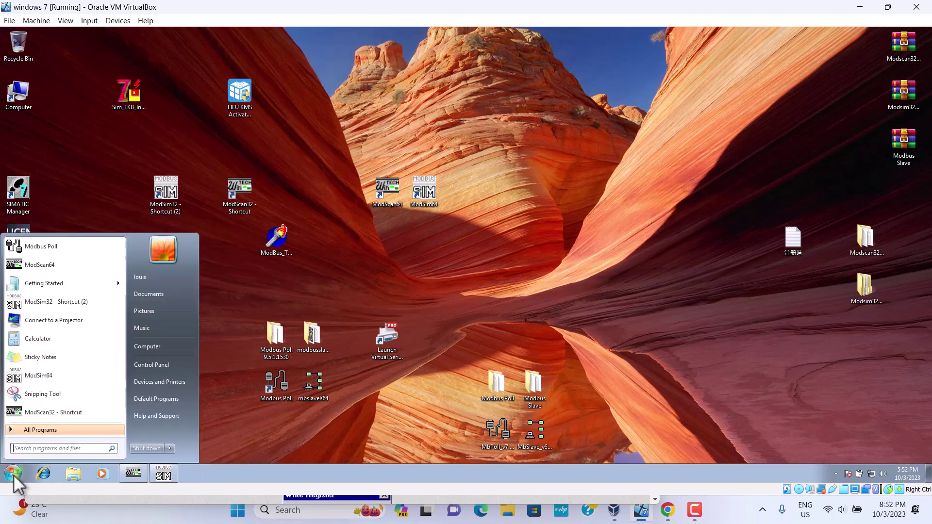
pyautogui.click(153, 366)
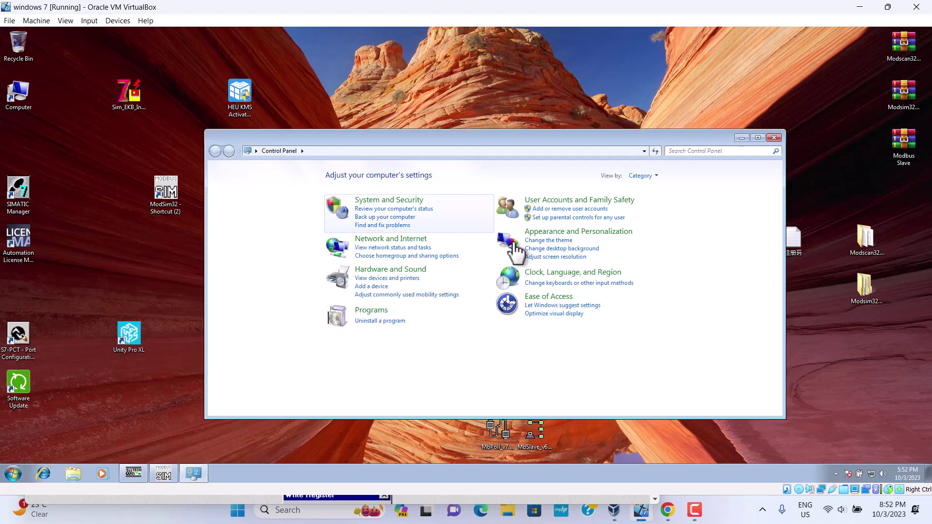
pyautogui.click(392, 240)
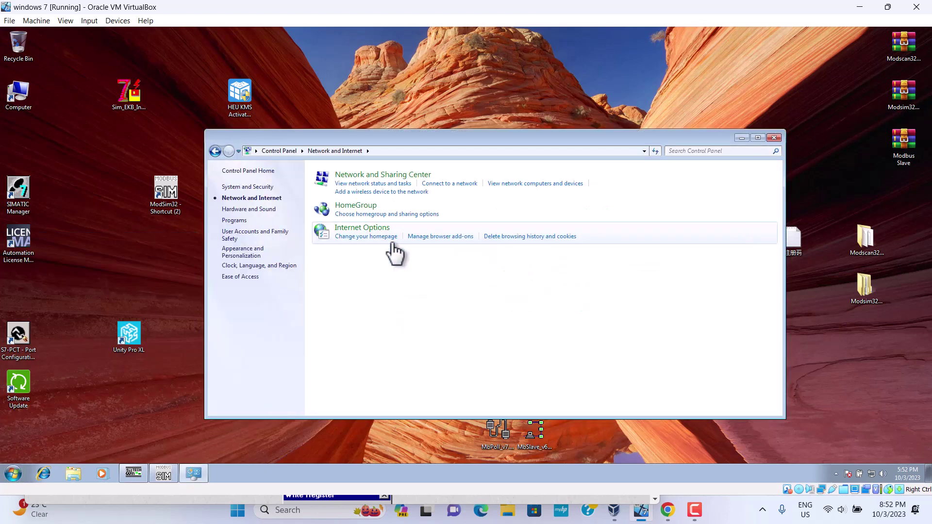
pyautogui.click(370, 175)
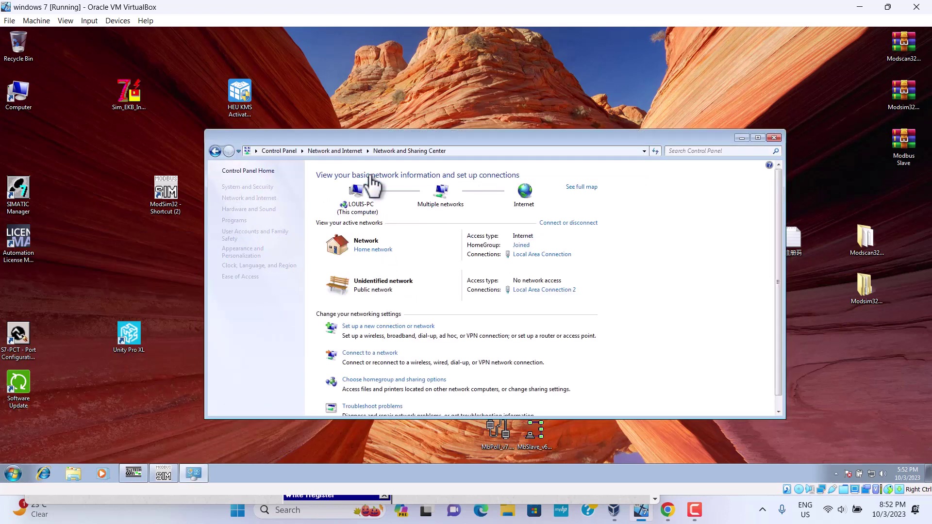
pyautogui.click(272, 188)
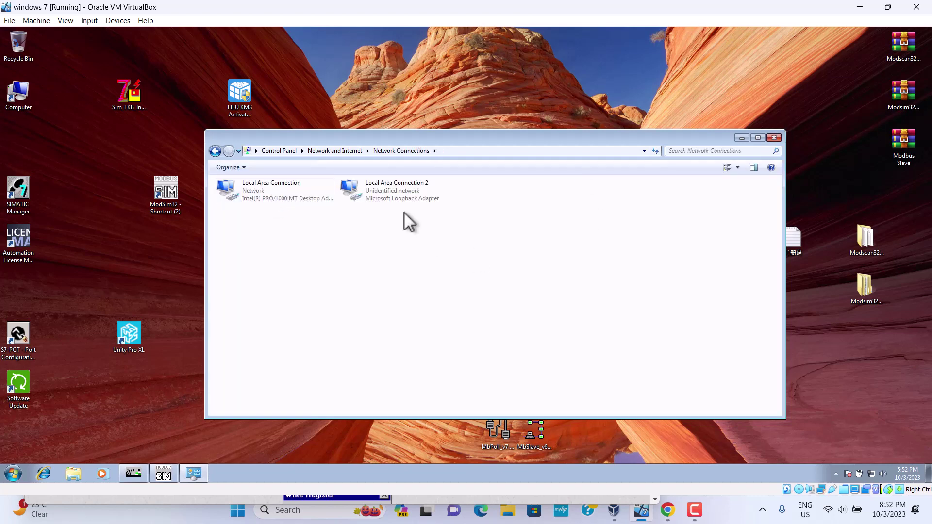
# Disable and then re-enable Local Area Connection 2.
pyautogui.rightClick(395, 197)
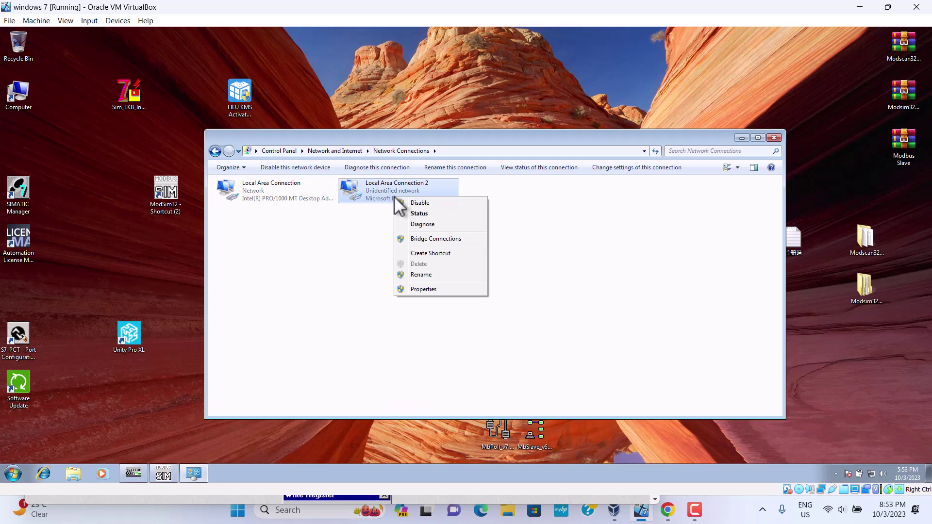
pyautogui.click(440, 203)
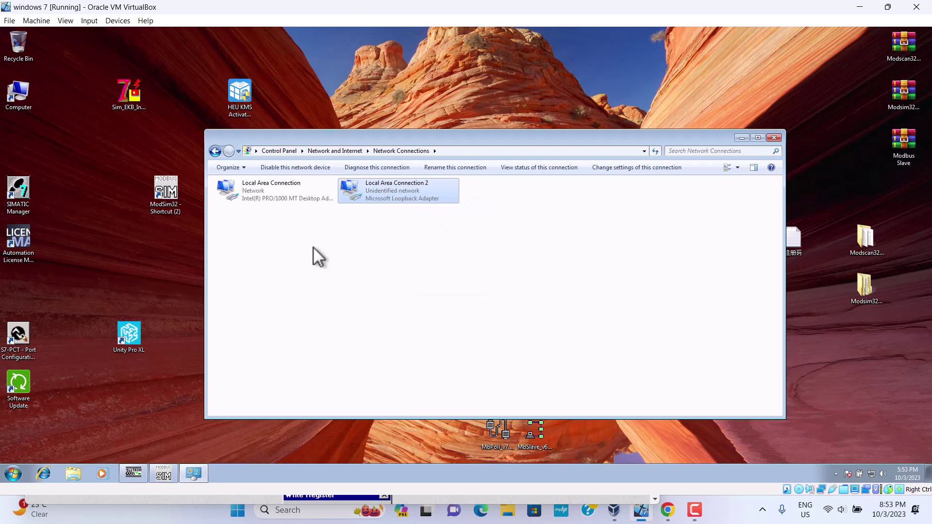
pyautogui.rightClick(381, 197)
pyautogui.click(403, 205)
# Open Local Area Connection 2's Internet Protocol Version 4 (TCP/IPv4) properties.
pyautogui.rightClick(394, 200)
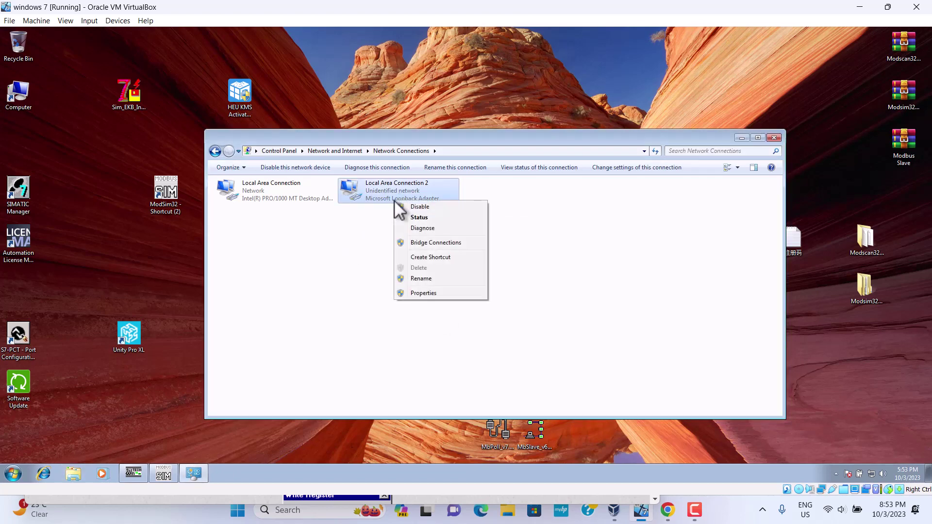
pyautogui.click(427, 293)
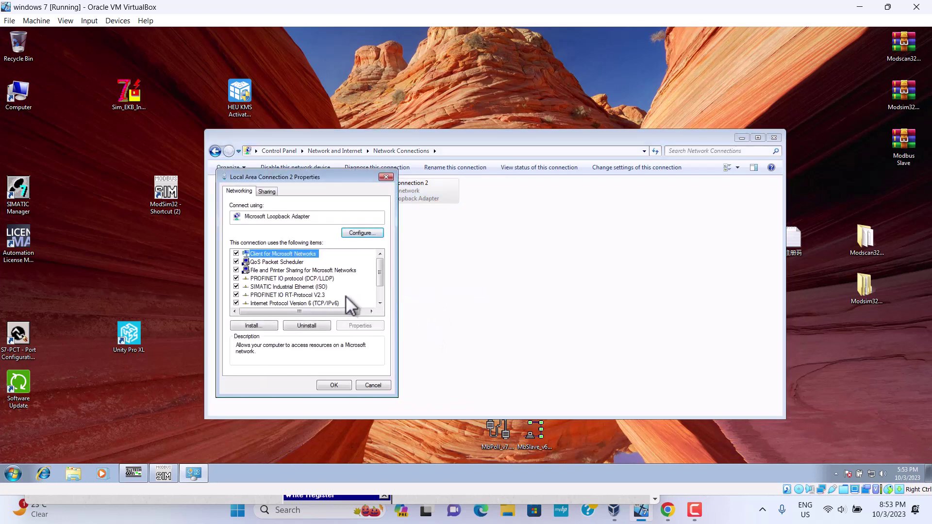
pyautogui.moveTo(382, 283); pyautogui.dragTo(381, 296)
pyautogui.doubleClick(318, 287)
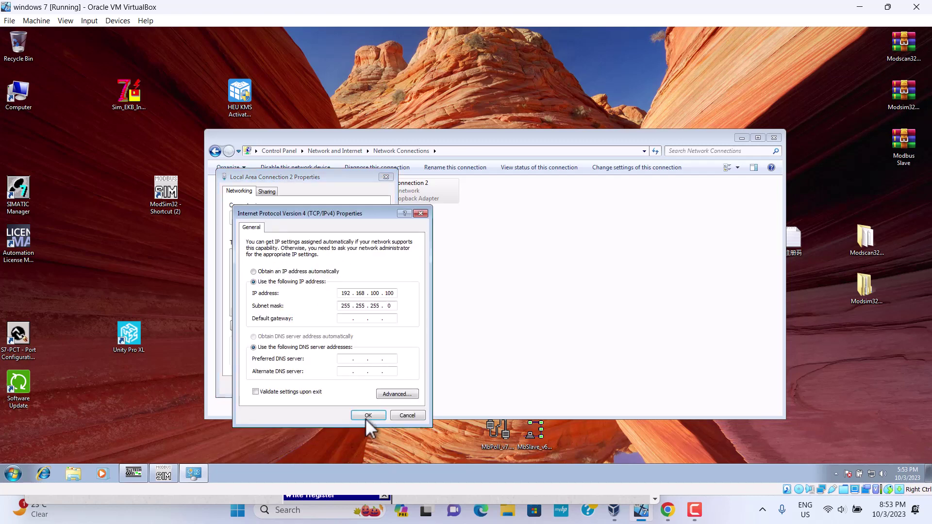
# Accept the IPv4 and connection properties dialogs, close Network Connections, and return to ModScan32.
pyautogui.click(366, 416)
pyautogui.click(333, 390)
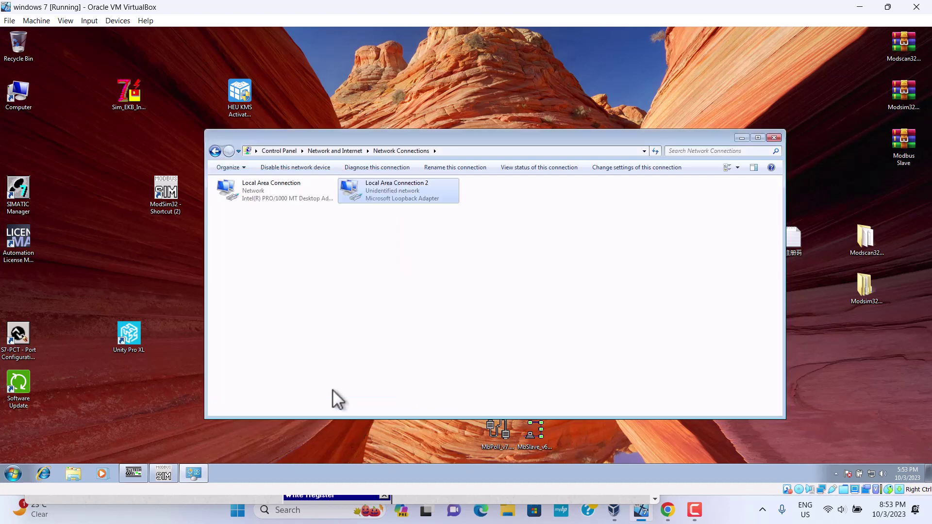
pyautogui.click(773, 138)
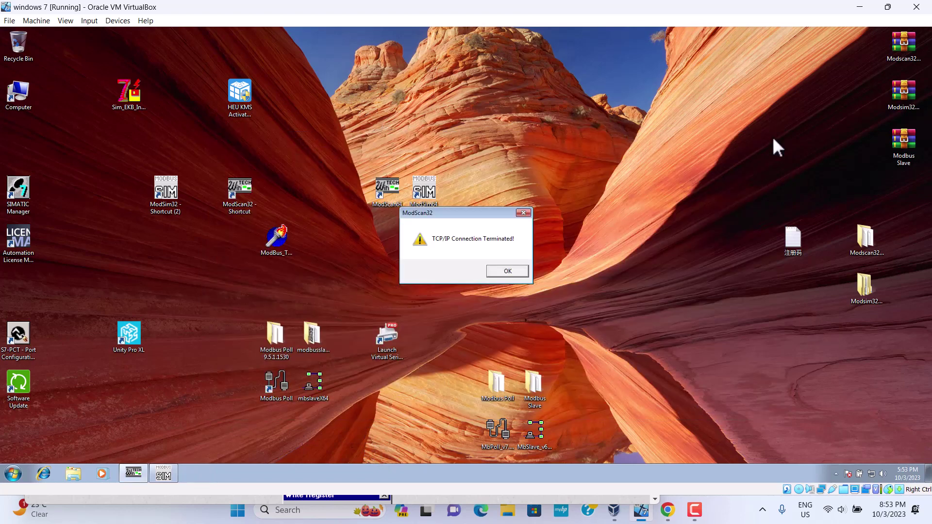
pyautogui.click(135, 474)
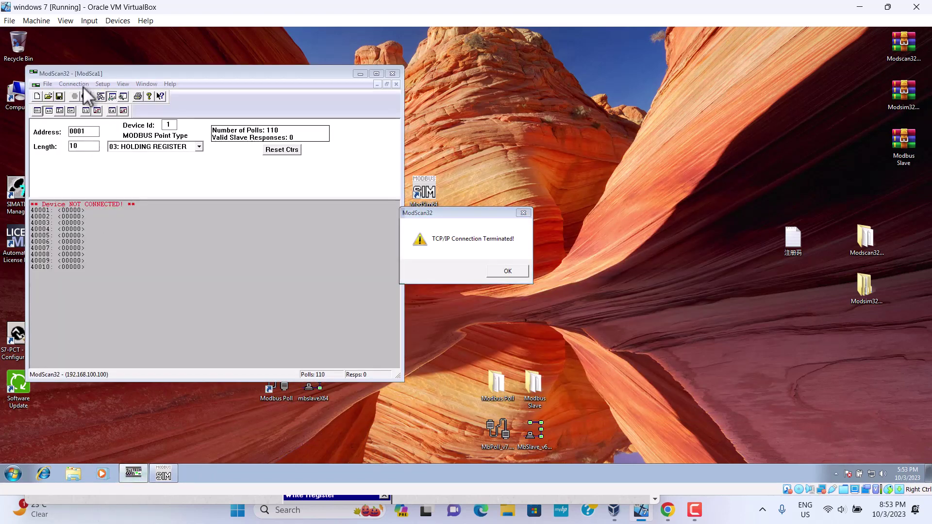
# Dismiss ModScan32's warning and reconnect to 192.168.100.100 on port 502, then restore ModSim32.
pyautogui.click(515, 270)
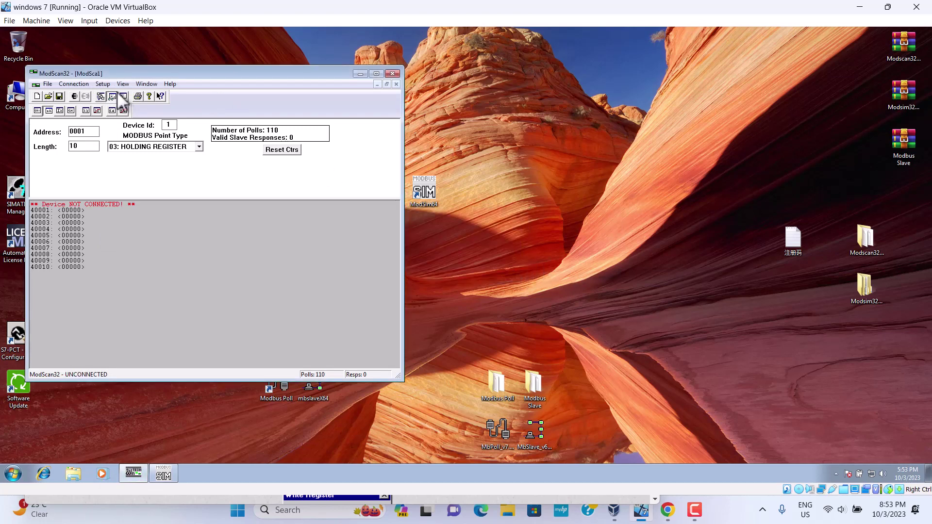
pyautogui.click(80, 87)
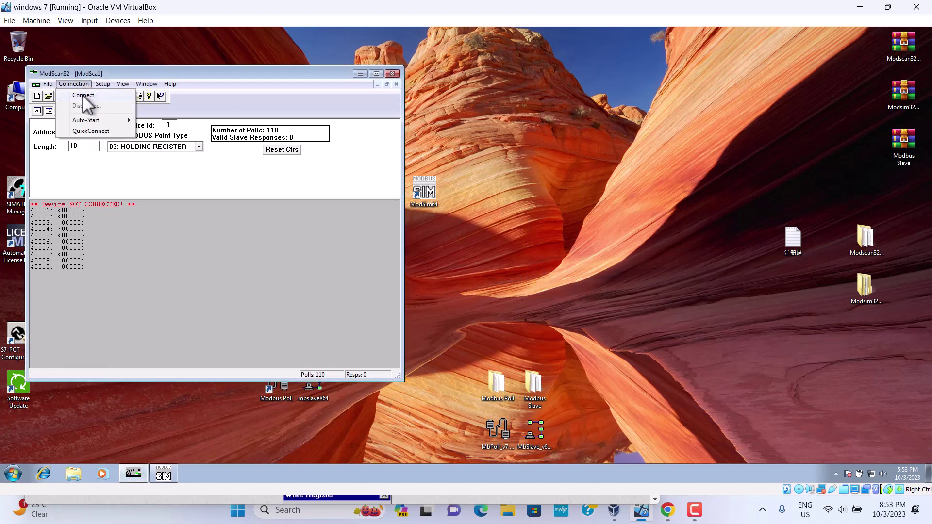
pyautogui.click(82, 95)
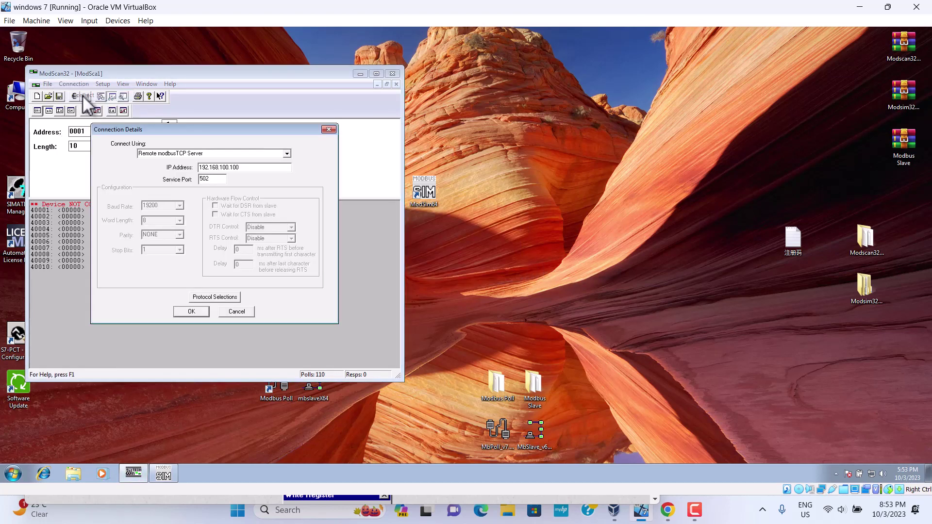
pyautogui.click(191, 311)
pyautogui.click(164, 473)
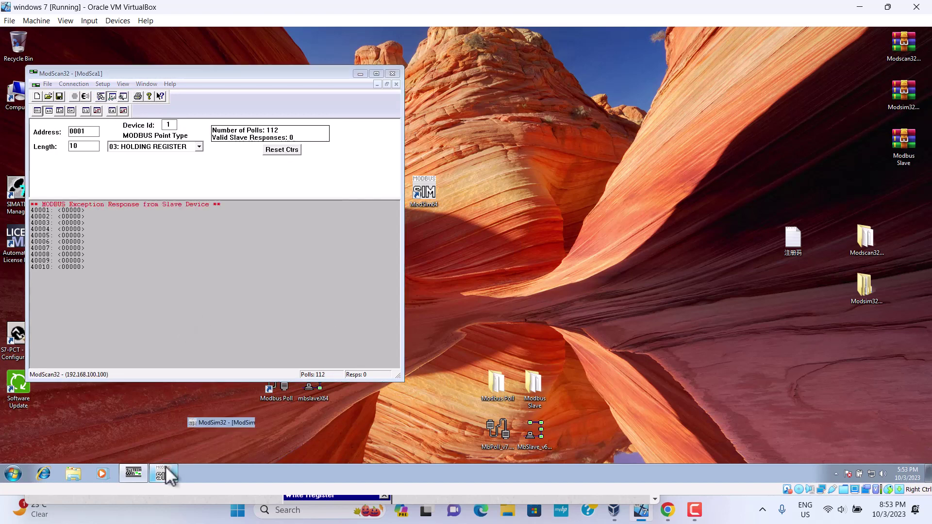
# Stop ModSim32's Modbus/TCP server connection and acknowledge the terminated message.
pyautogui.click(480, 76)
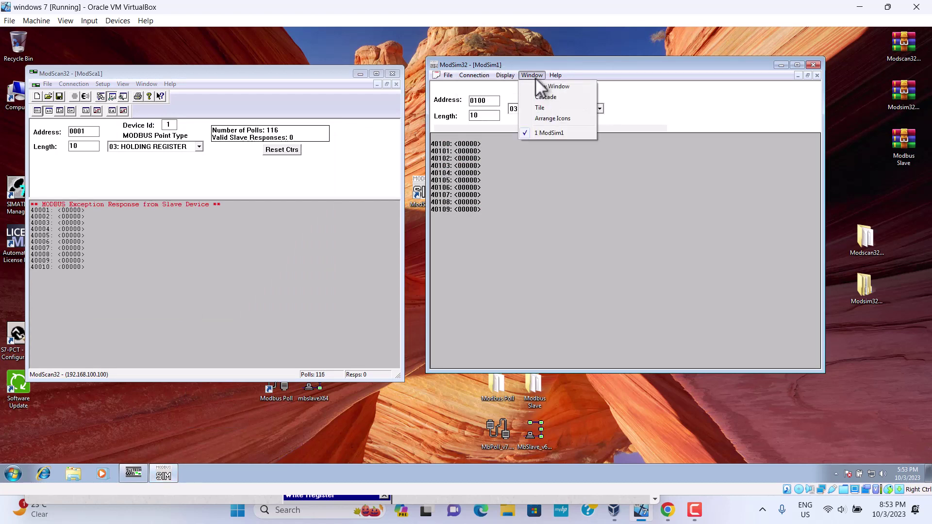
pyautogui.moveTo(485, 86)
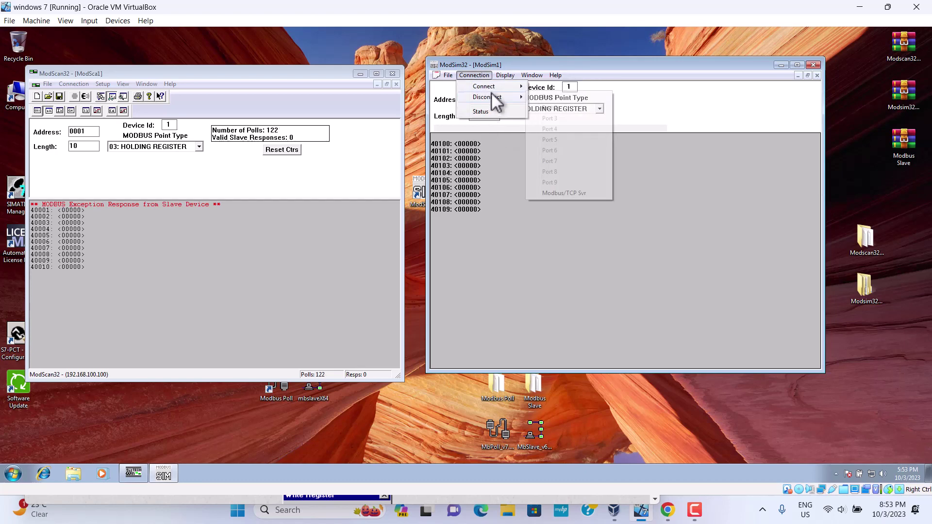
pyautogui.click(562, 194)
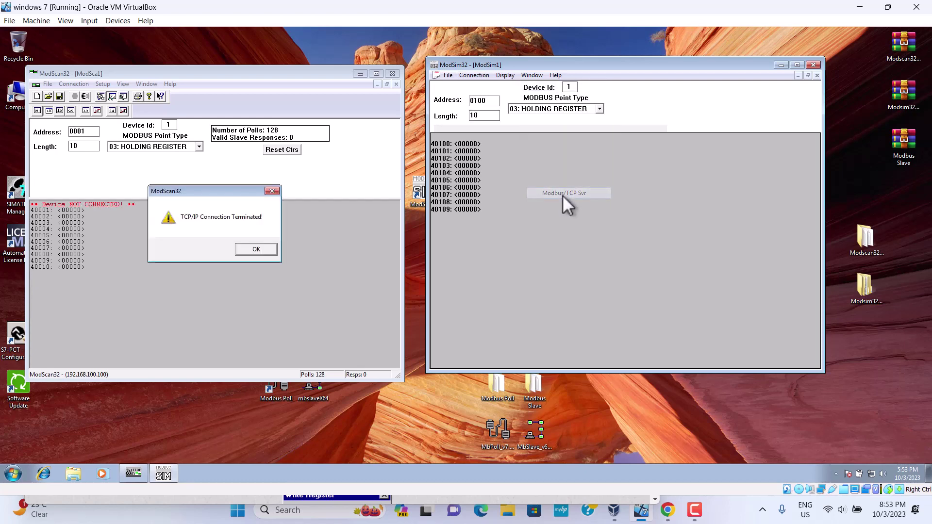
pyautogui.click(255, 251)
# Restart ModSim32 as a Modbus/TCP server on service port 502.
pyautogui.click(475, 75)
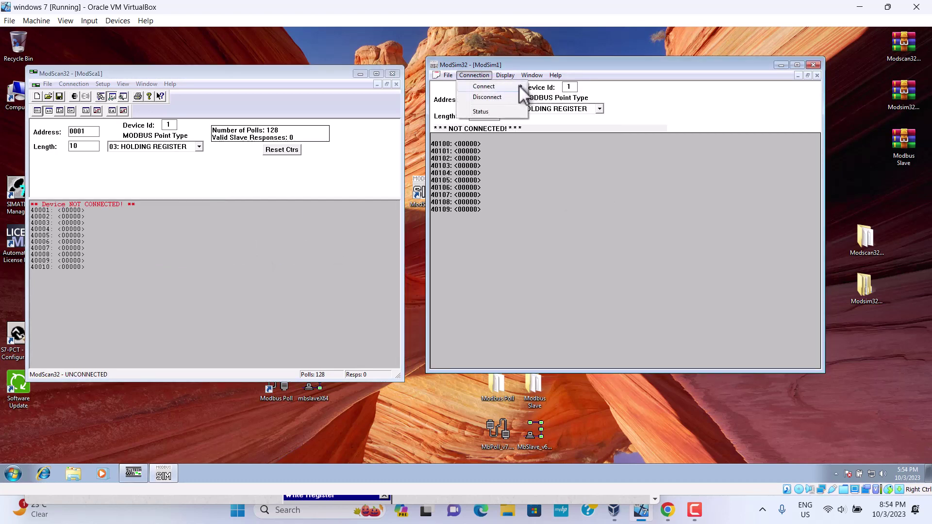
pyautogui.moveTo(516, 86)
pyautogui.click(577, 181)
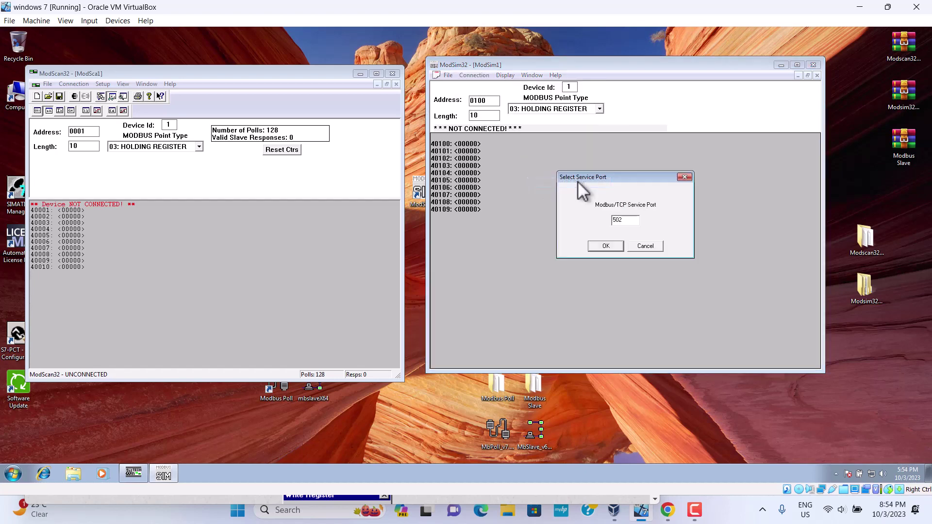
pyautogui.click(606, 249)
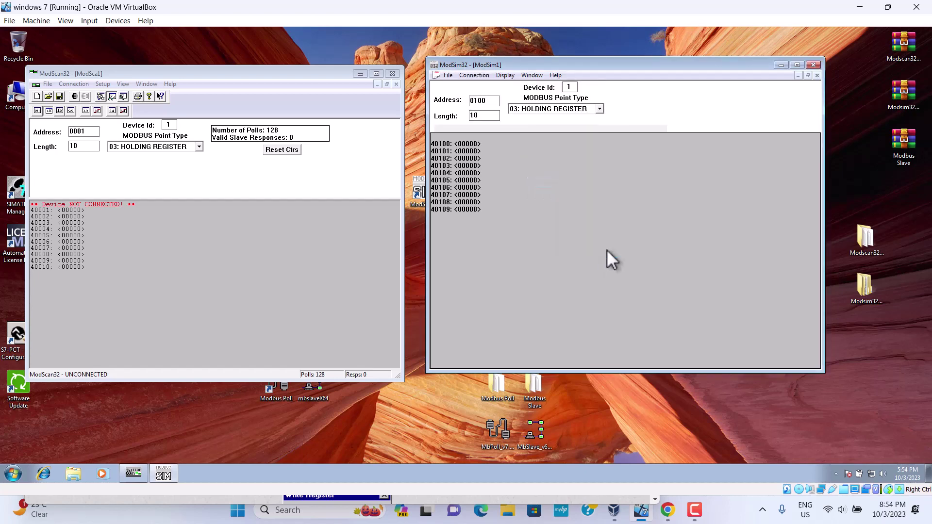
# Reconnect the ModScan32 master to 192.168.100.100.
pyautogui.click(86, 86)
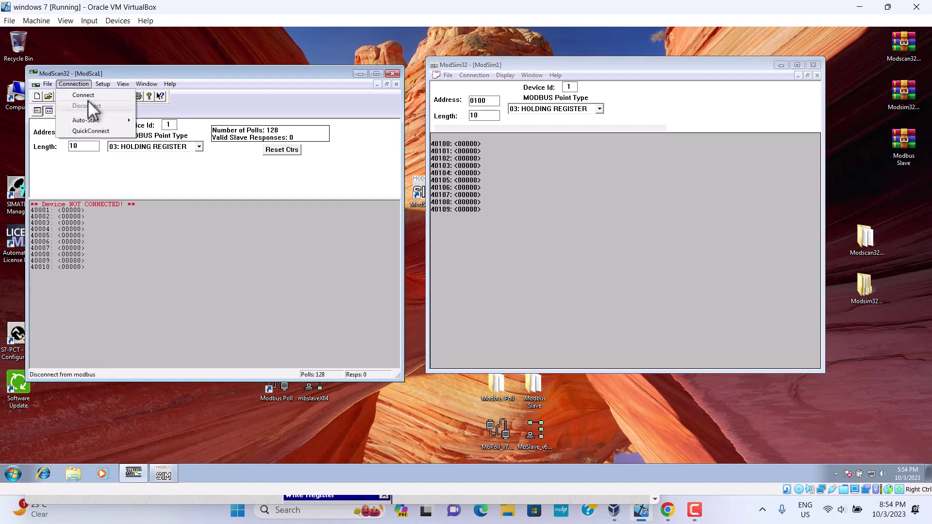
pyautogui.click(86, 95)
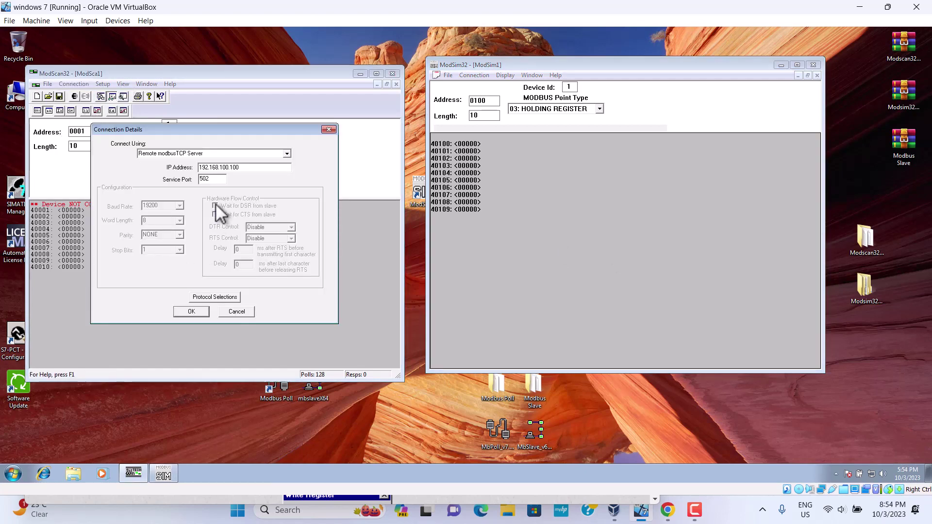
pyautogui.click(191, 311)
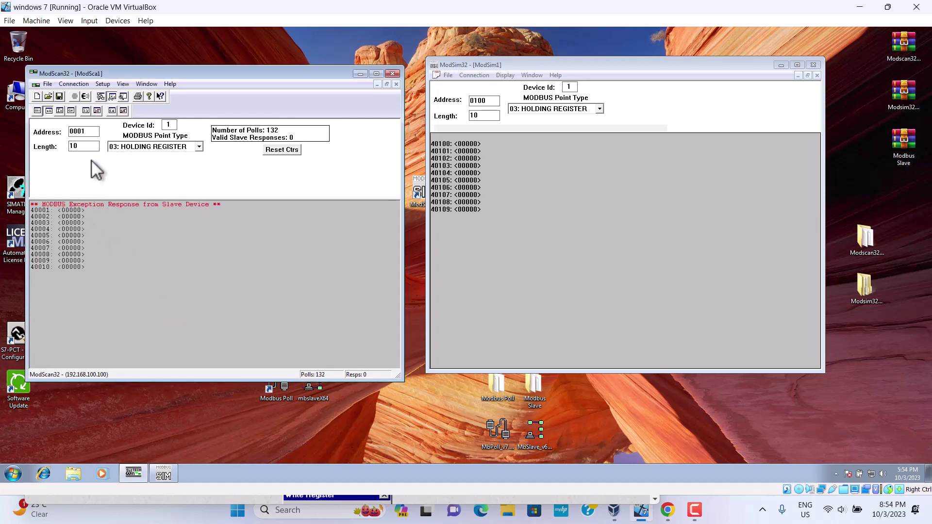
pyautogui.click(83, 147)
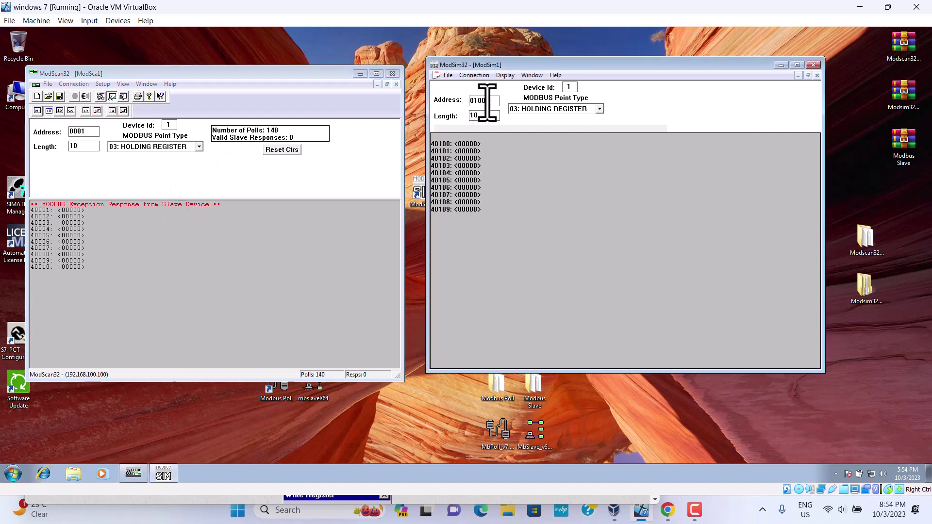
# Replace ModSim32's starting address with 0001.
pyautogui.press('BackSpace')
pyautogui.press('BackSpace')
pyautogui.press('BackSpace')
pyautogui.press('BackSpace')
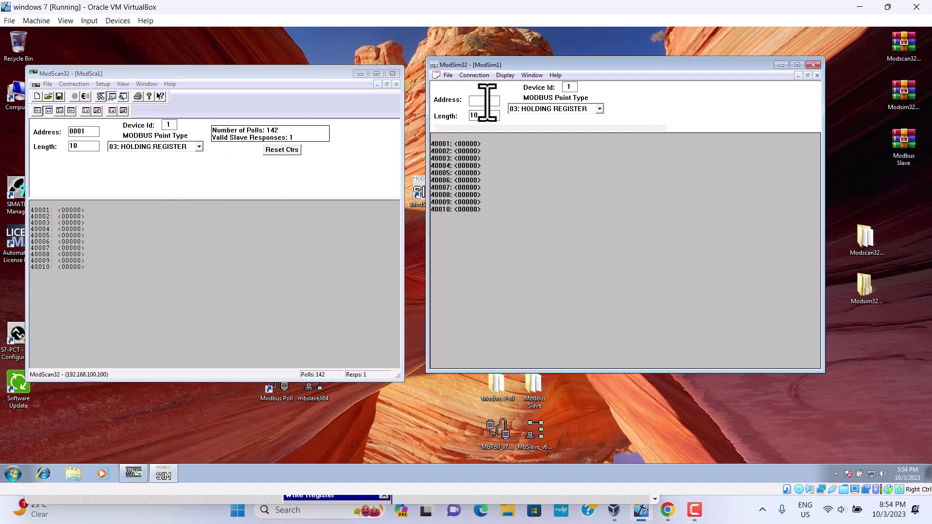
pyautogui.write('0001')
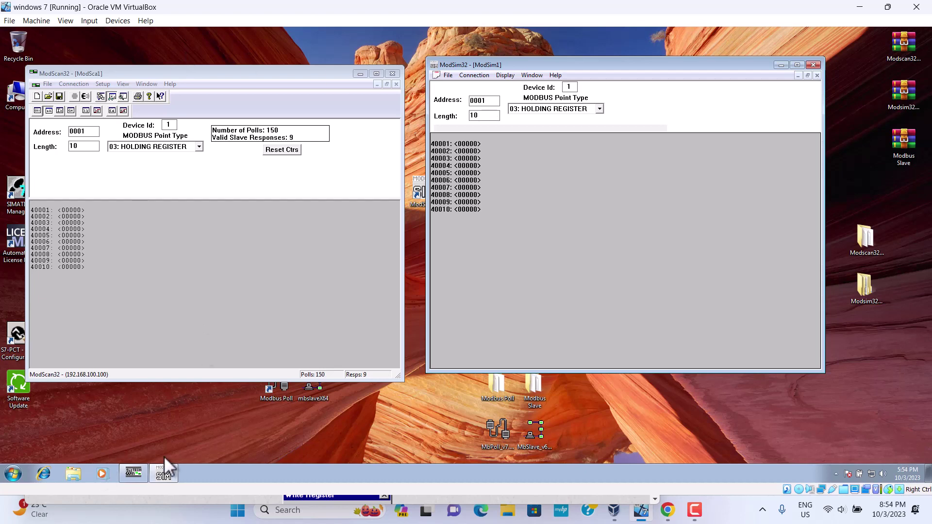
pyautogui.click(15, 473)
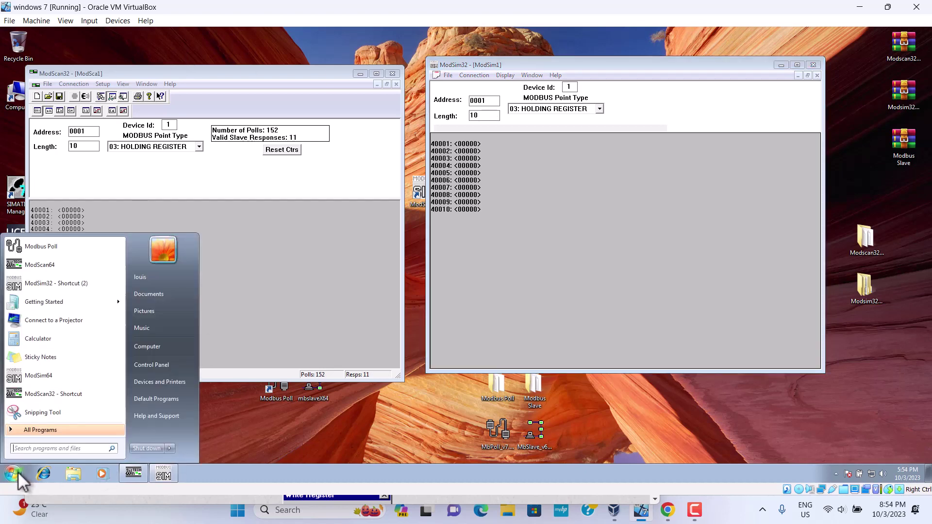
pyautogui.click(150, 368)
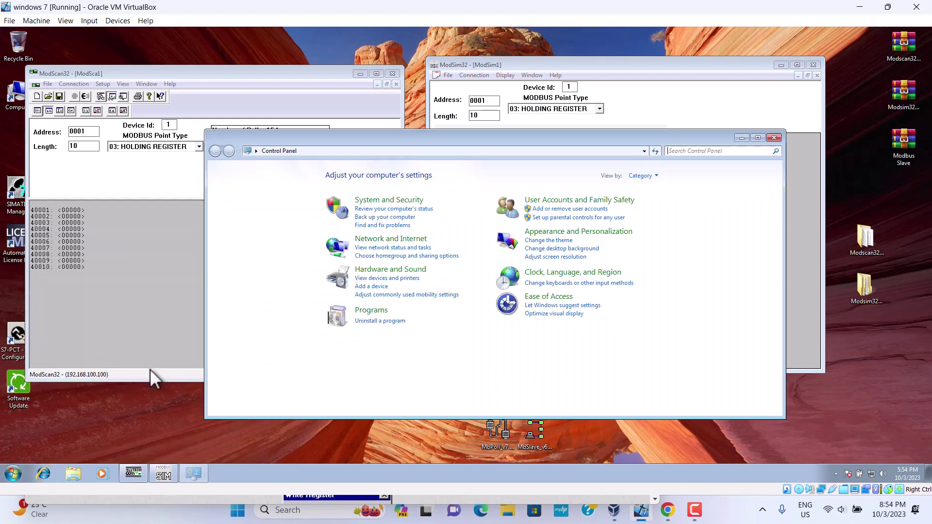
pyautogui.click(382, 248)
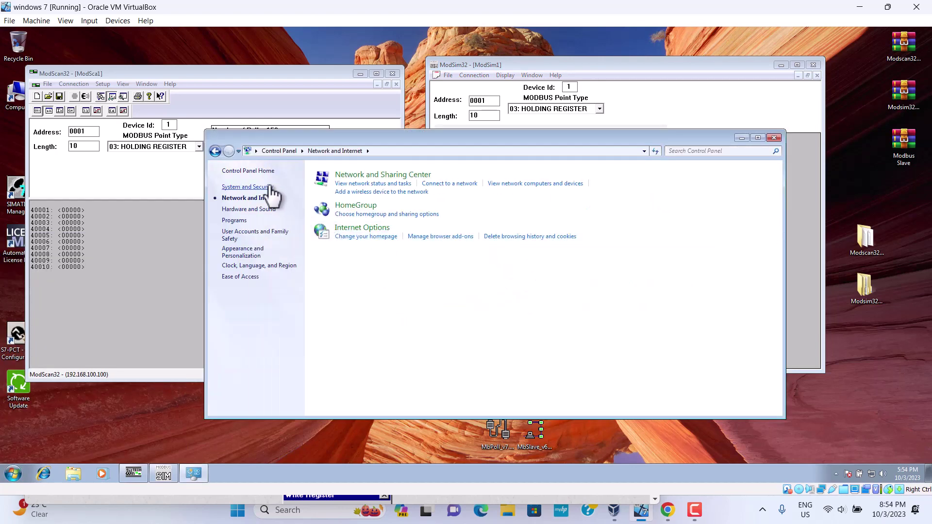
pyautogui.click(359, 176)
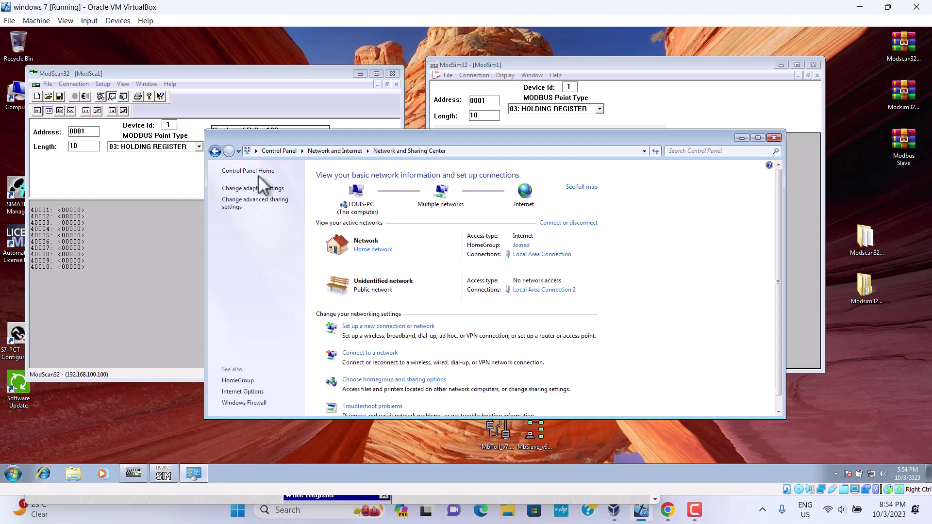
pyautogui.click(256, 189)
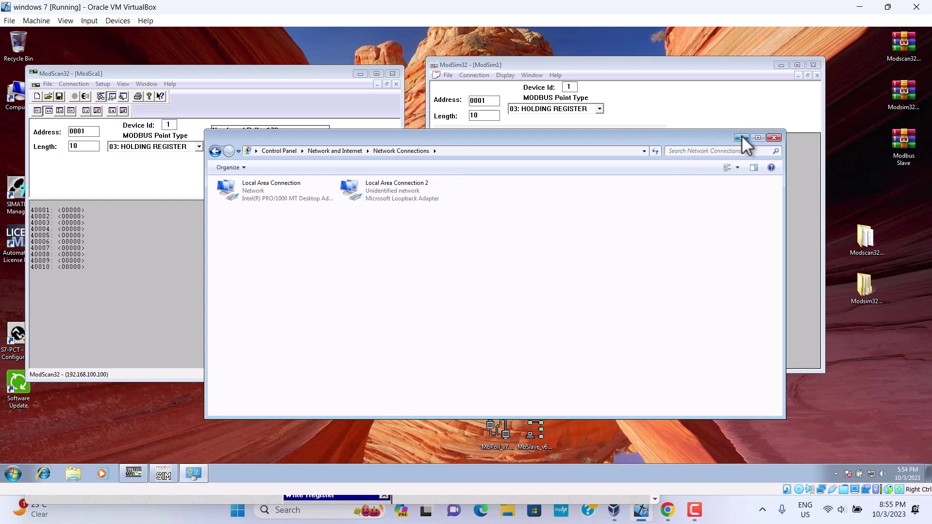
pyautogui.click(775, 137)
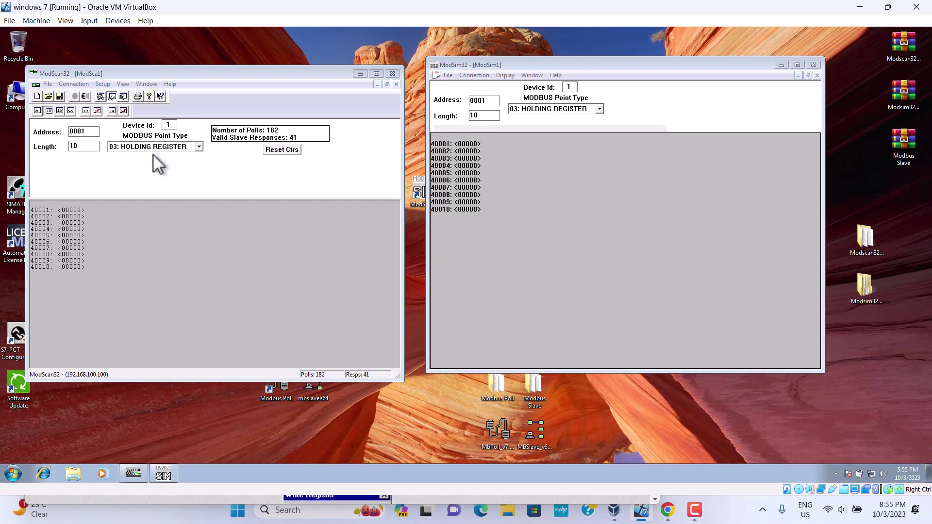
# Keep ModScan32 on holding registers and set ModSim32's 40002 to 234 and 40003 to 546.
pyautogui.click(199, 147)
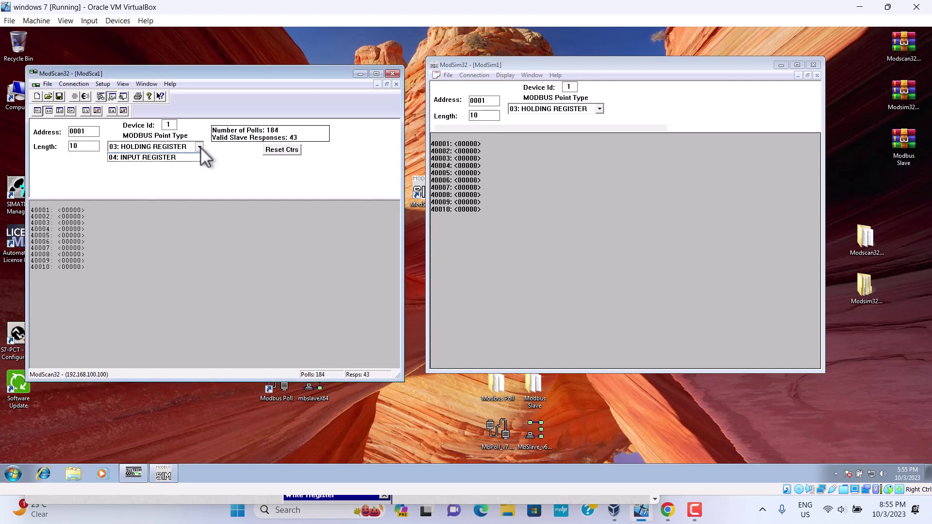
pyautogui.click(199, 147)
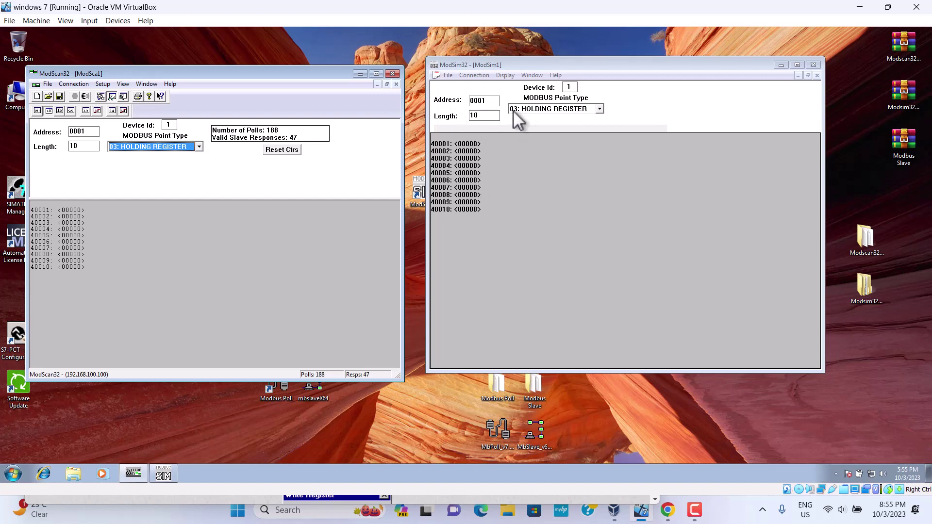
pyautogui.doubleClick(474, 151)
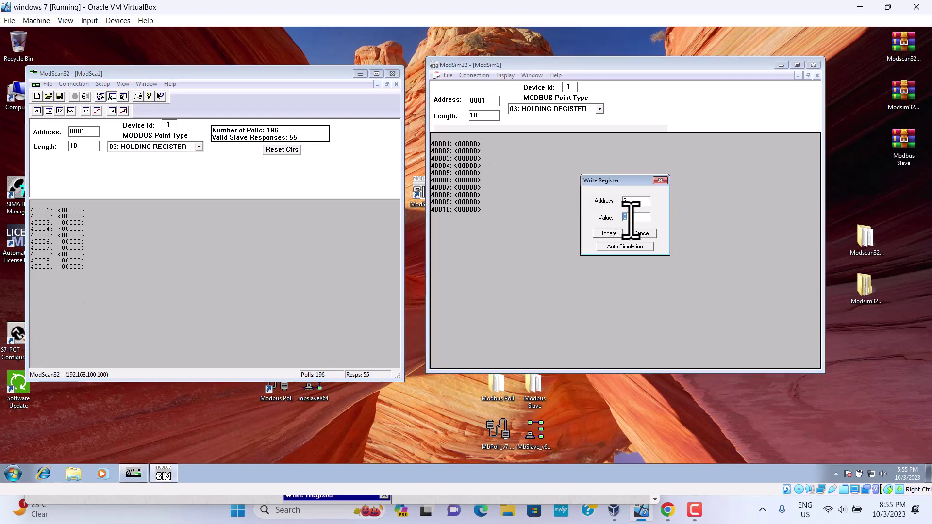
pyautogui.write('234')
pyautogui.click(609, 233)
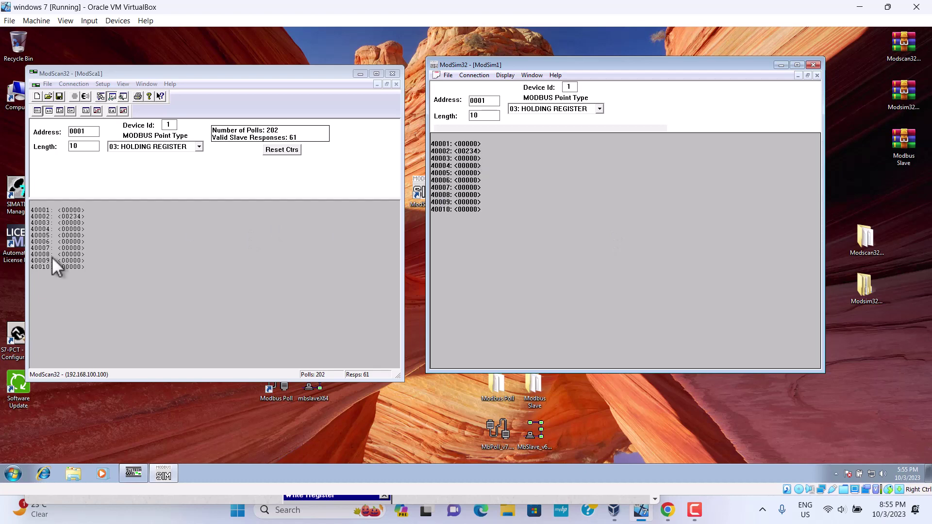
pyautogui.doubleClick(472, 158)
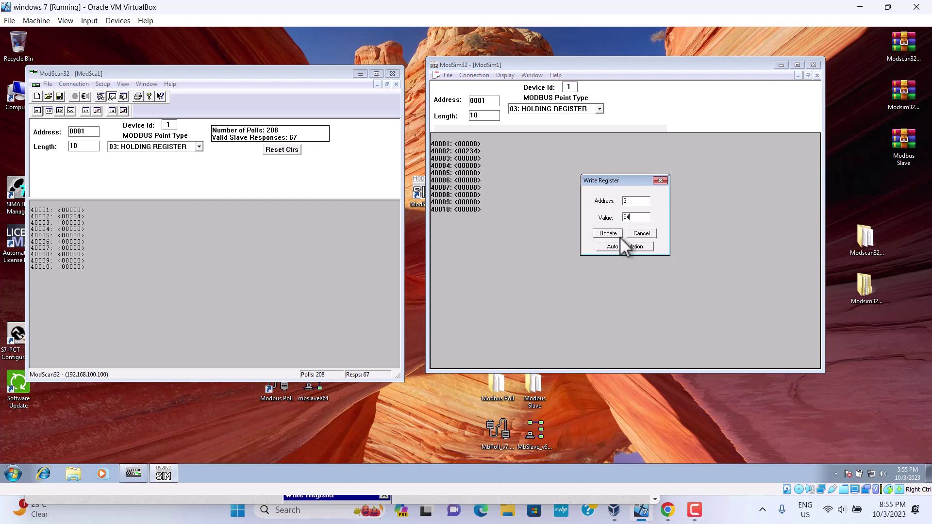
pyautogui.click(608, 234)
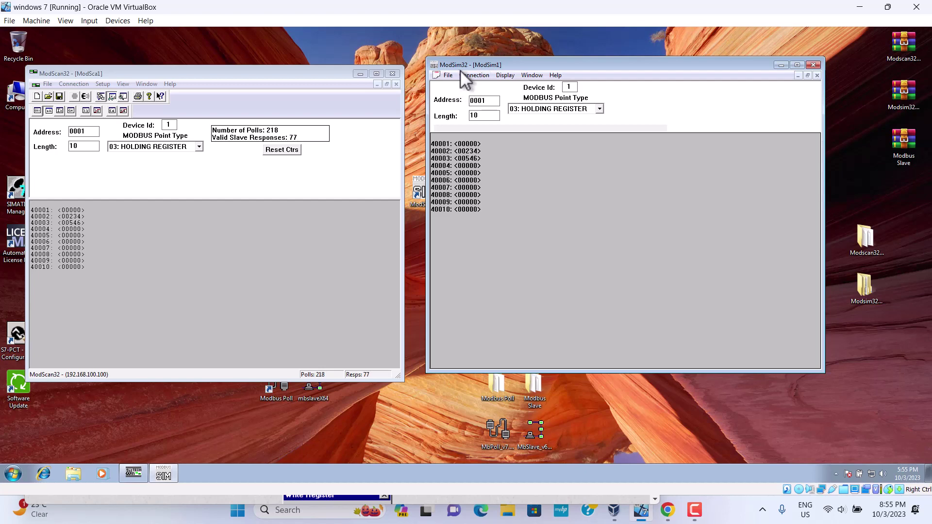
# Switch both ModScan32 and ModSim32 to point type 01: COIL STATUS.
pyautogui.click(200, 149)
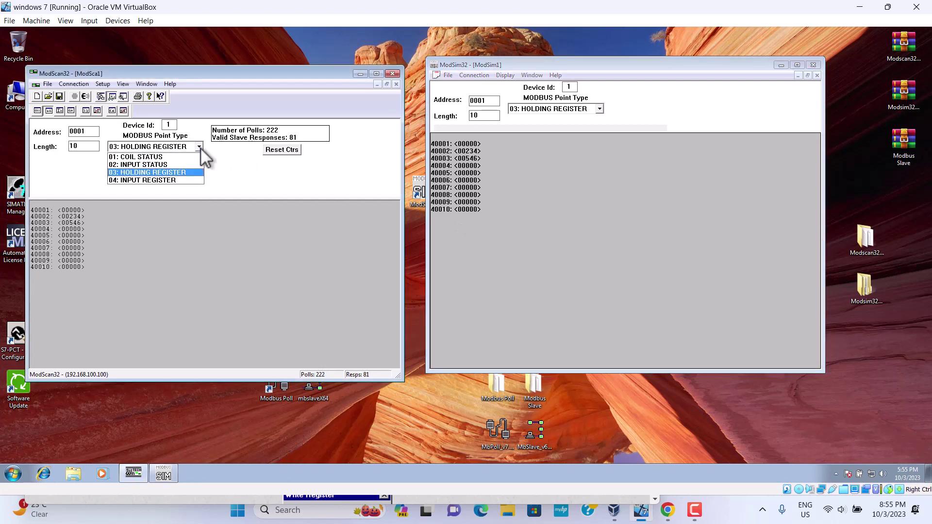
pyautogui.click(163, 156)
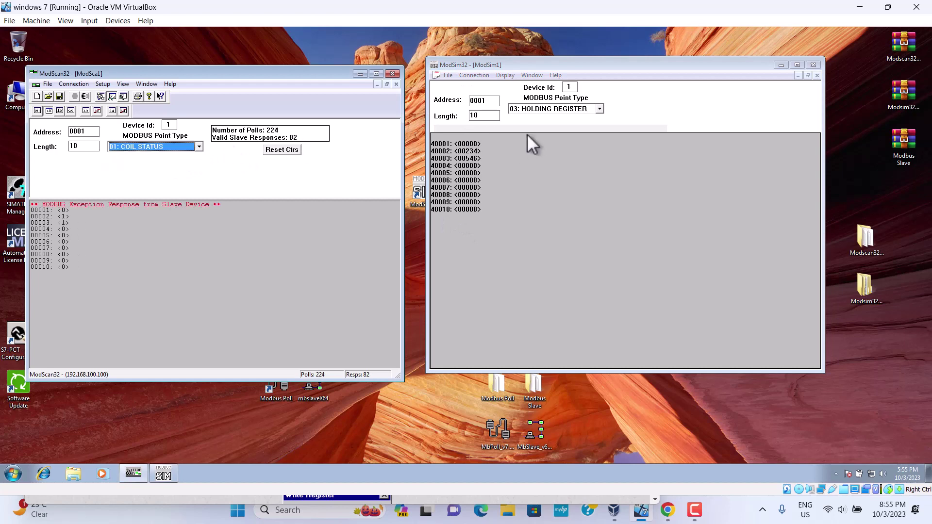
pyautogui.click(600, 109)
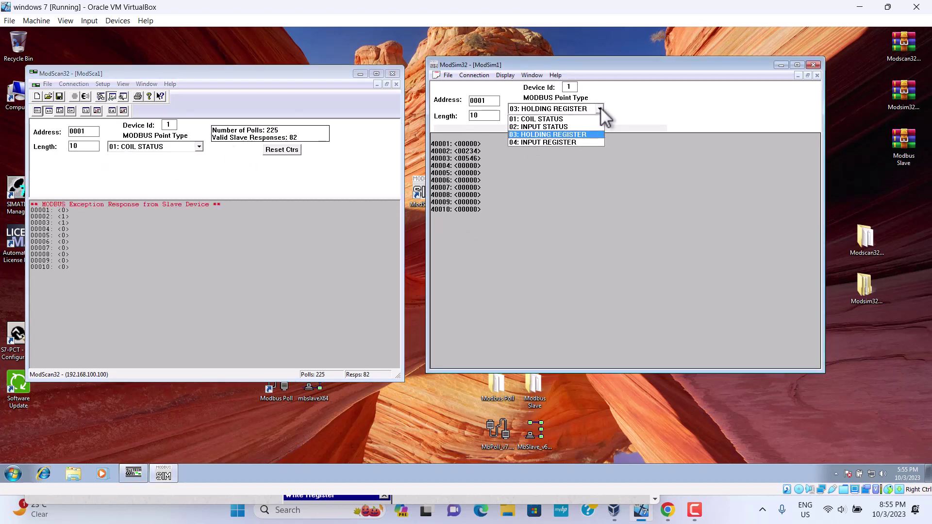
pyautogui.click(563, 119)
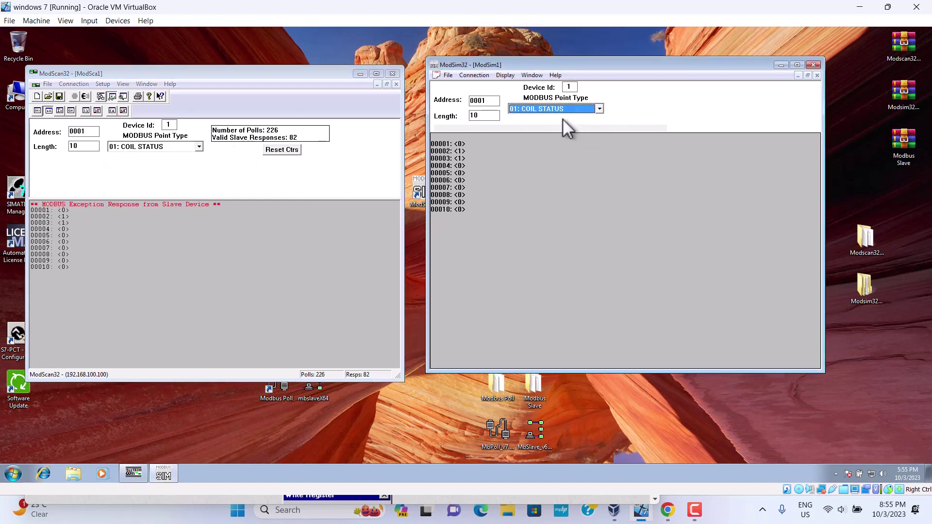
# In ModSim32, turn coil 00002 off and coil 00004 on.
pyautogui.doubleClick(460, 150)
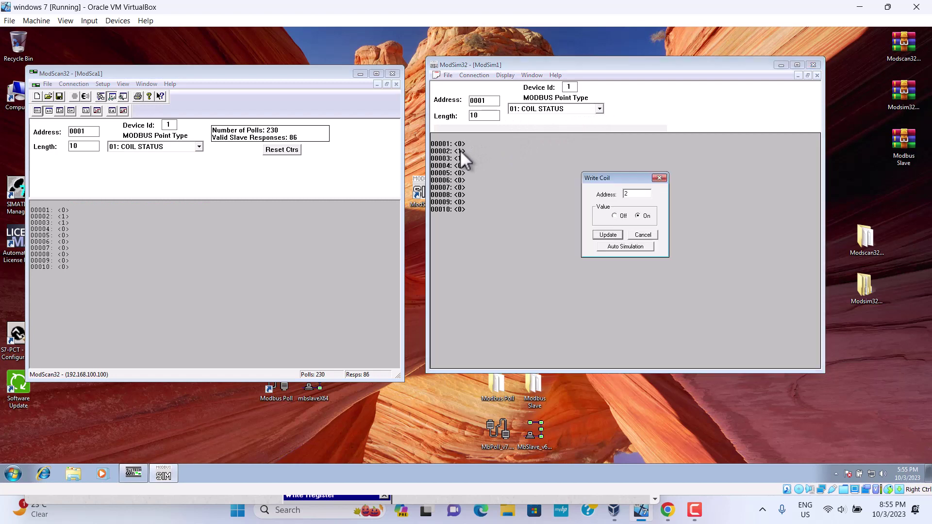
pyautogui.click(613, 234)
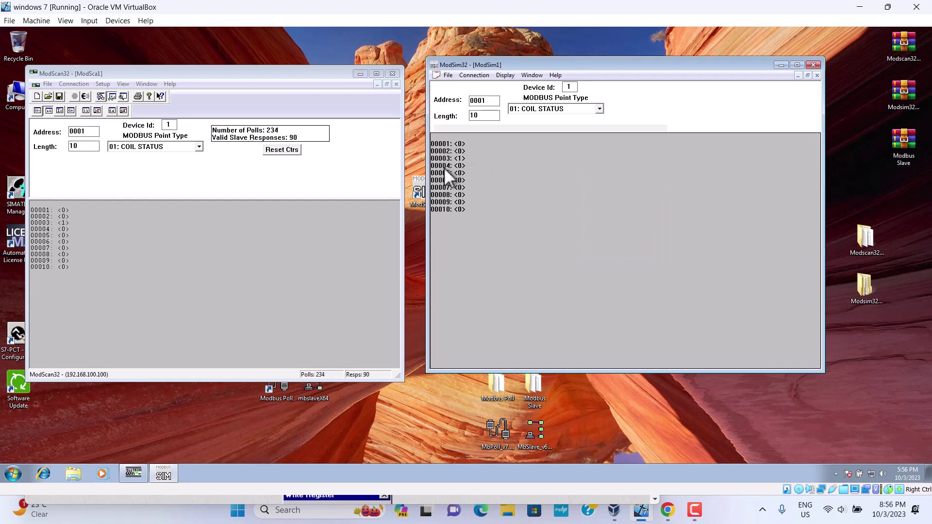
pyautogui.doubleClick(461, 165)
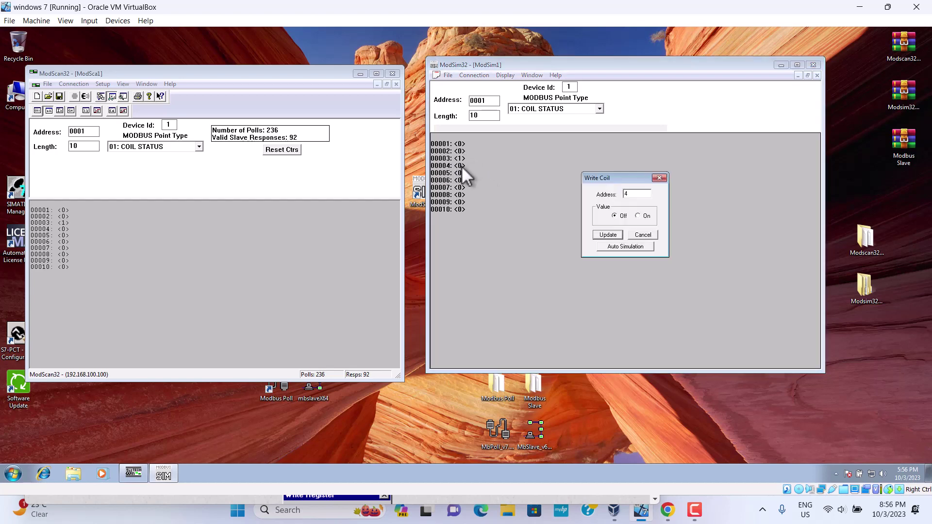
pyautogui.click(610, 236)
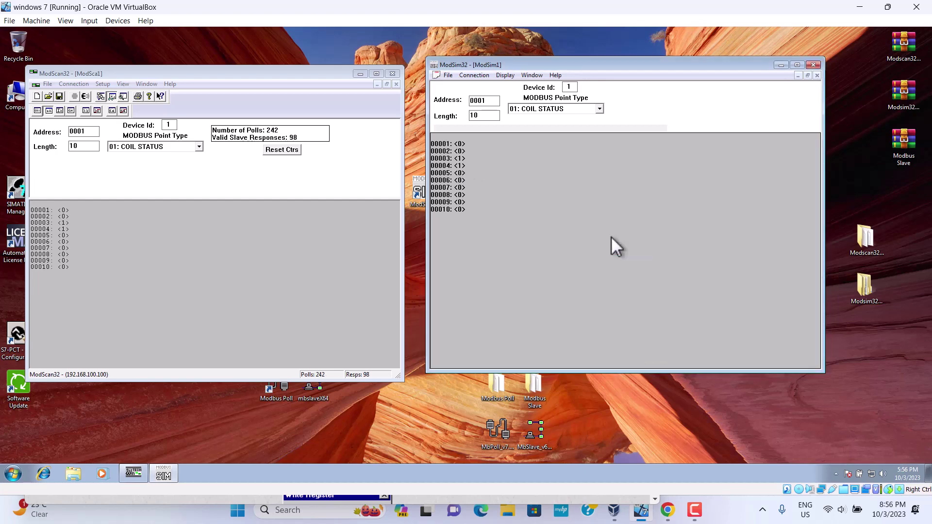